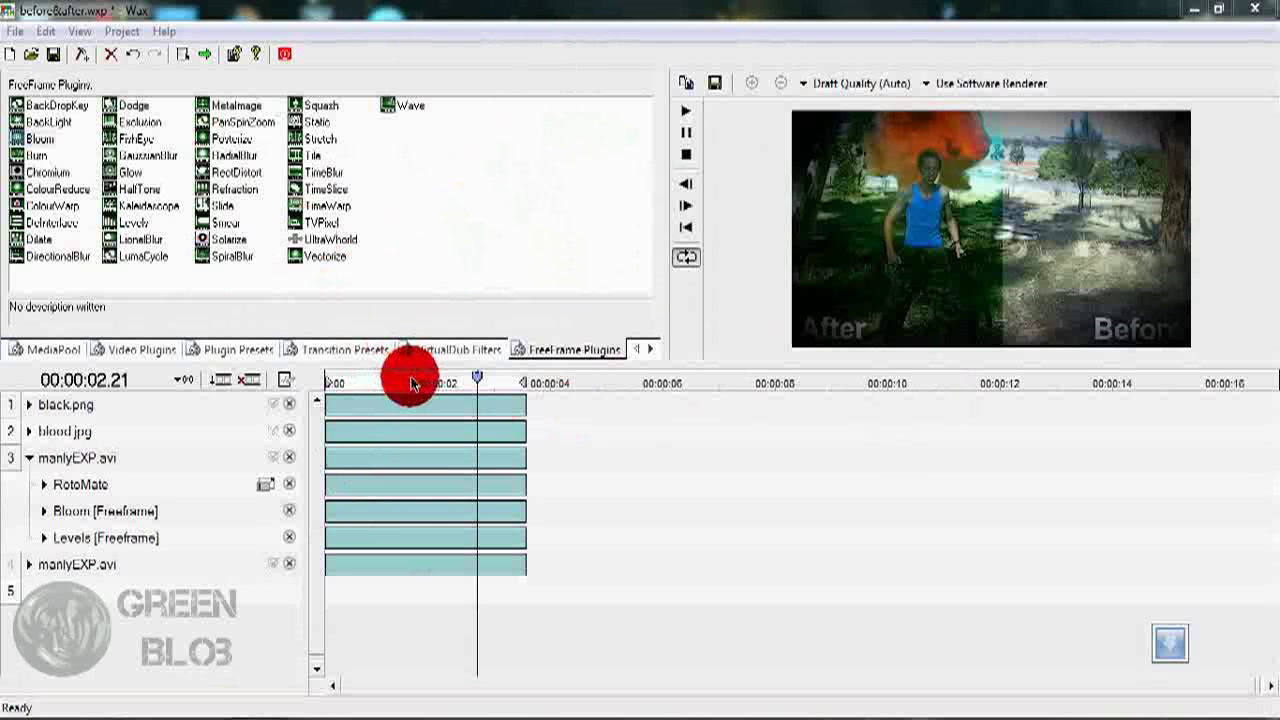
Compare the clip with RotoMate and the manlyEXP.avi track toggled off and on, then minimize Wax.
mouse_move(410, 383)
mouse_down()
mouse_move(351, 386)
mouse_move(427, 396)
mouse_up()
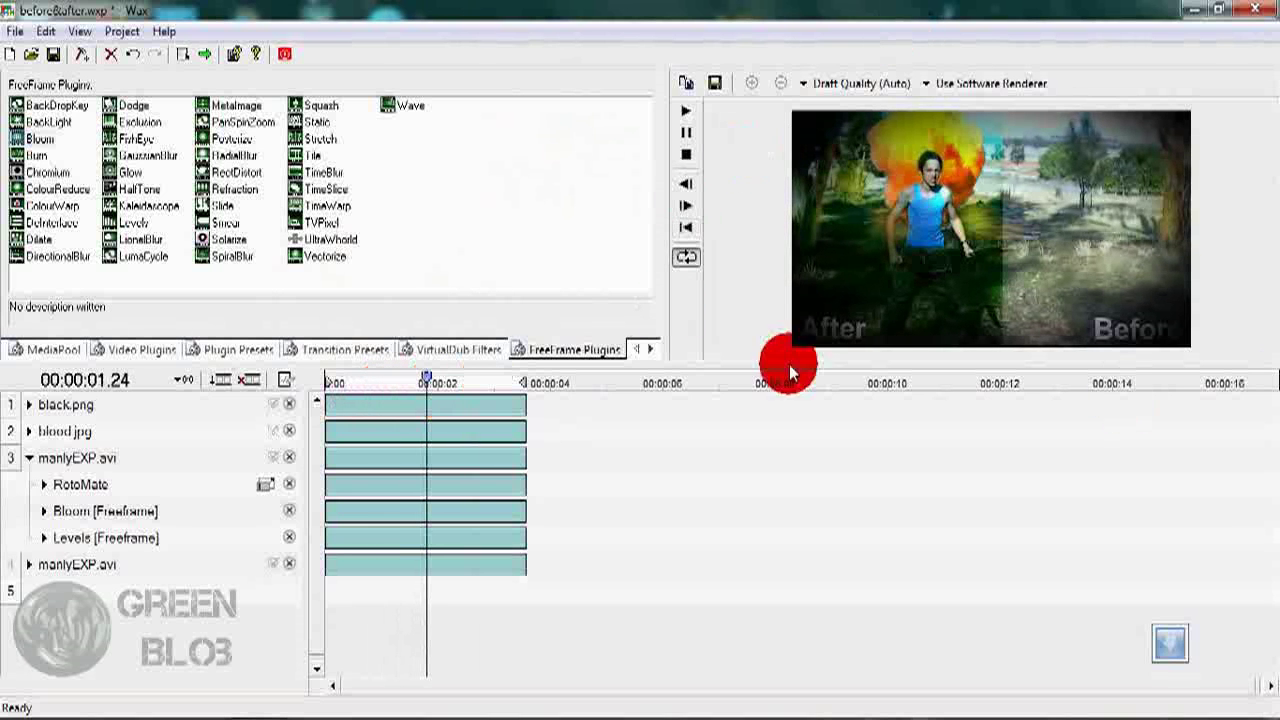
click(289, 486)
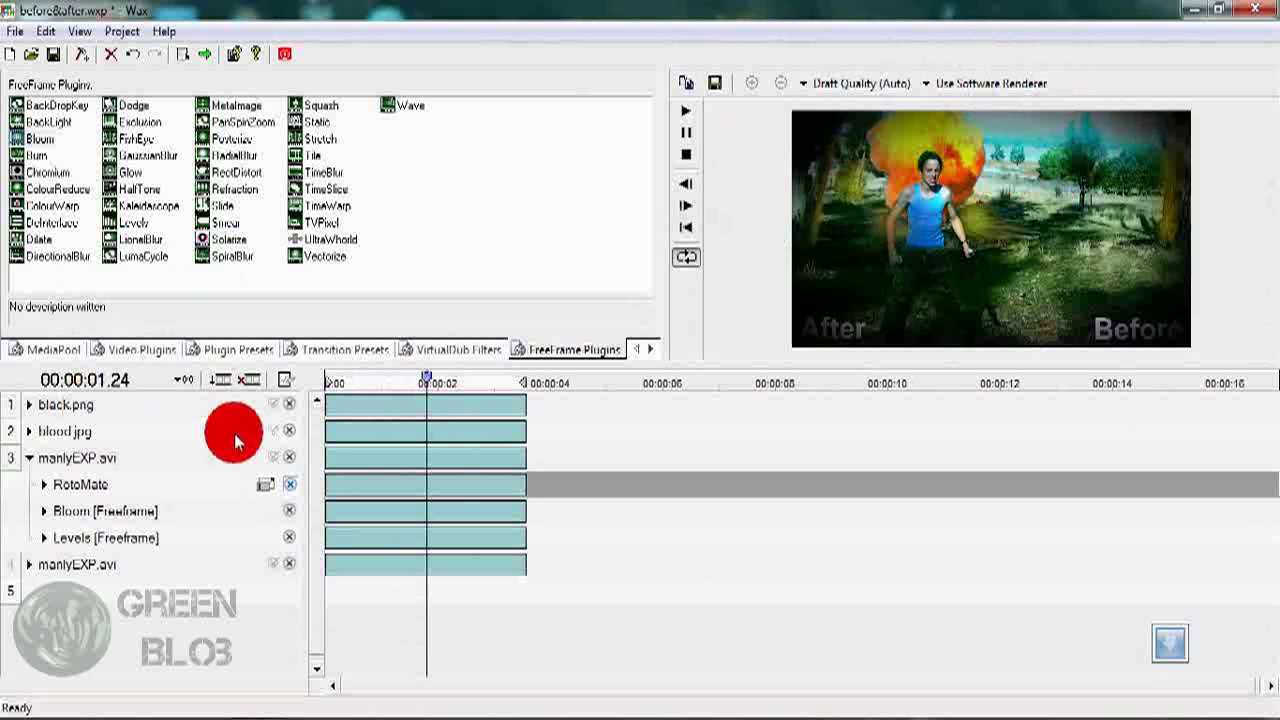
click(289, 485)
click(292, 459)
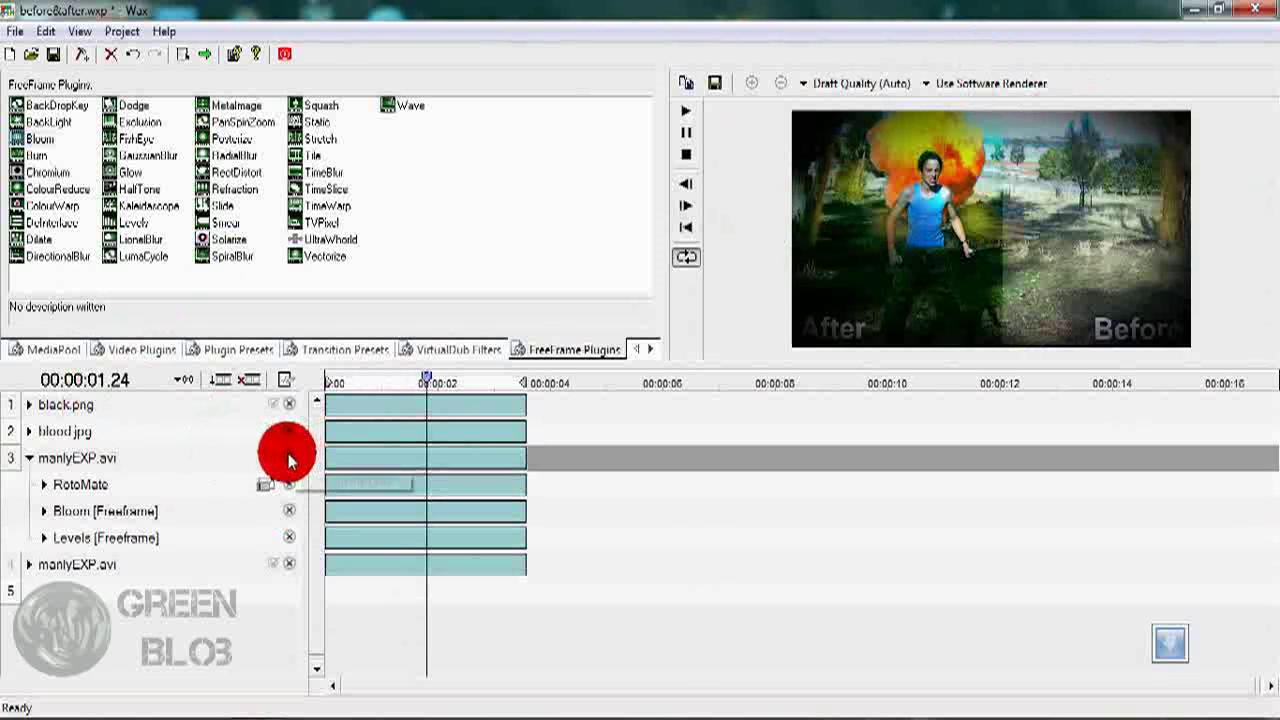
click(289, 458)
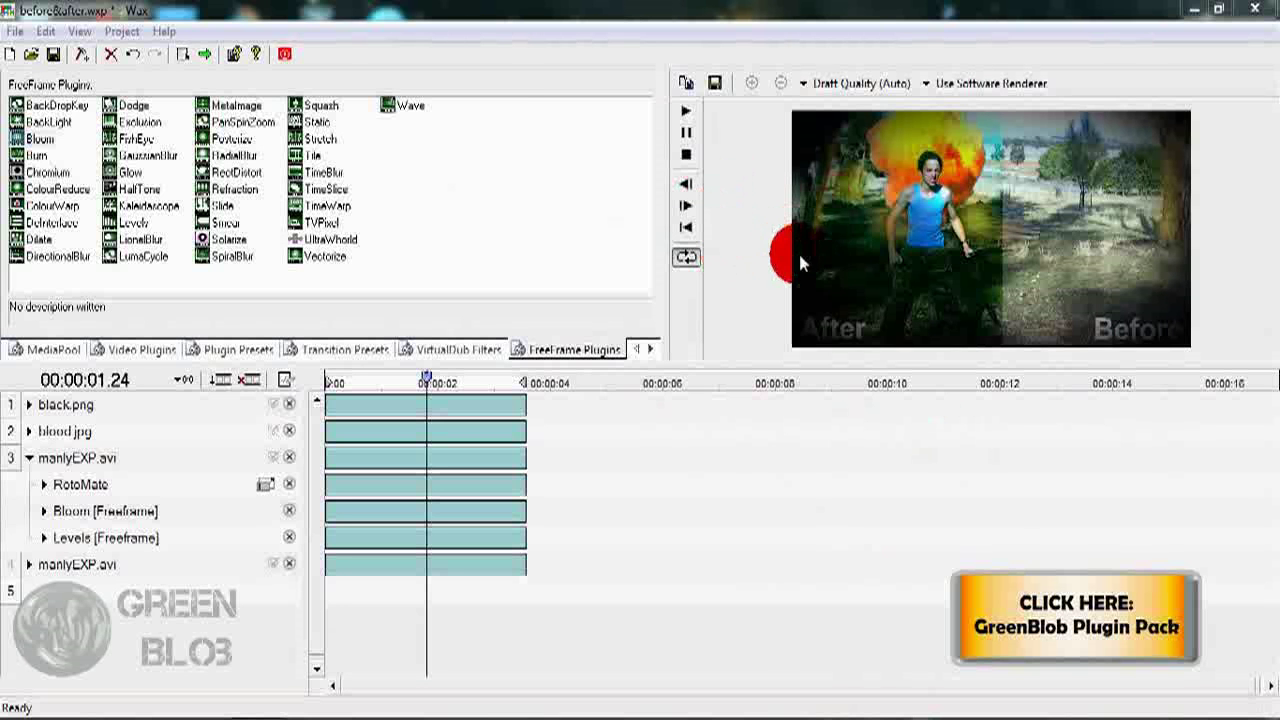
click(1200, 10)
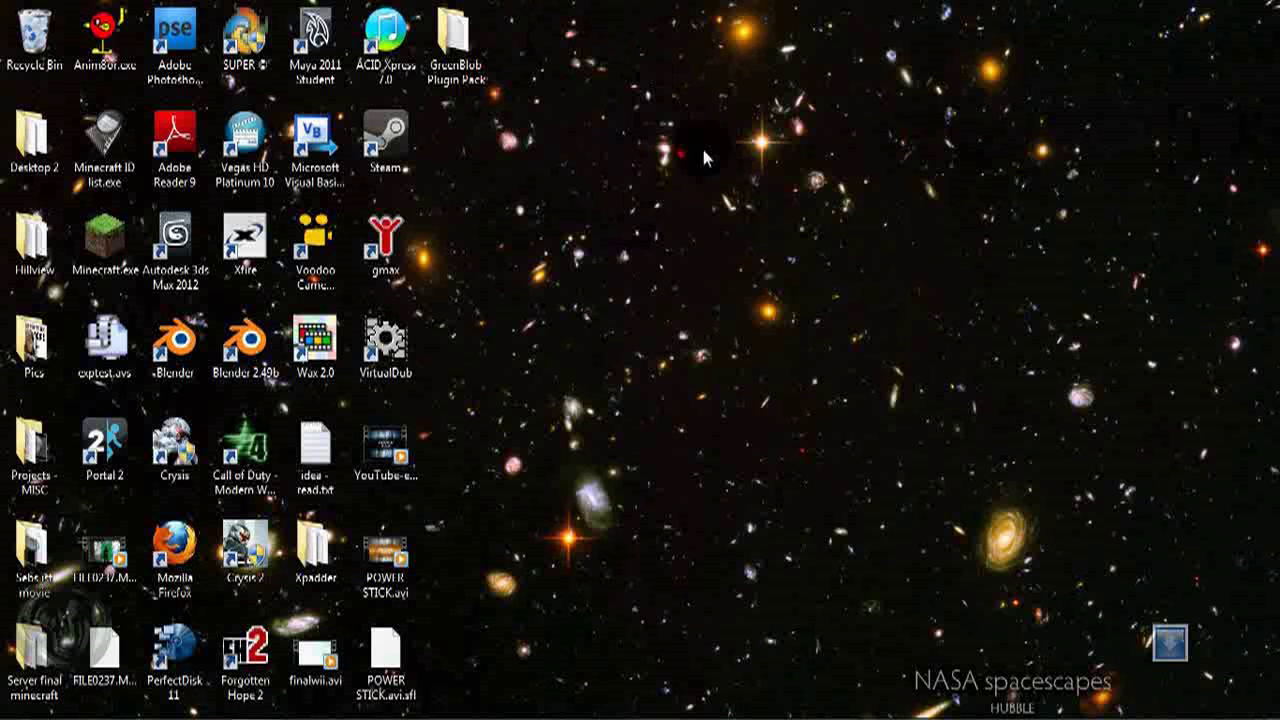
Open the GreenBlob Plugin Pack desktop folder and check its readme.txt details.
click(465, 50)
double_click(452, 42)
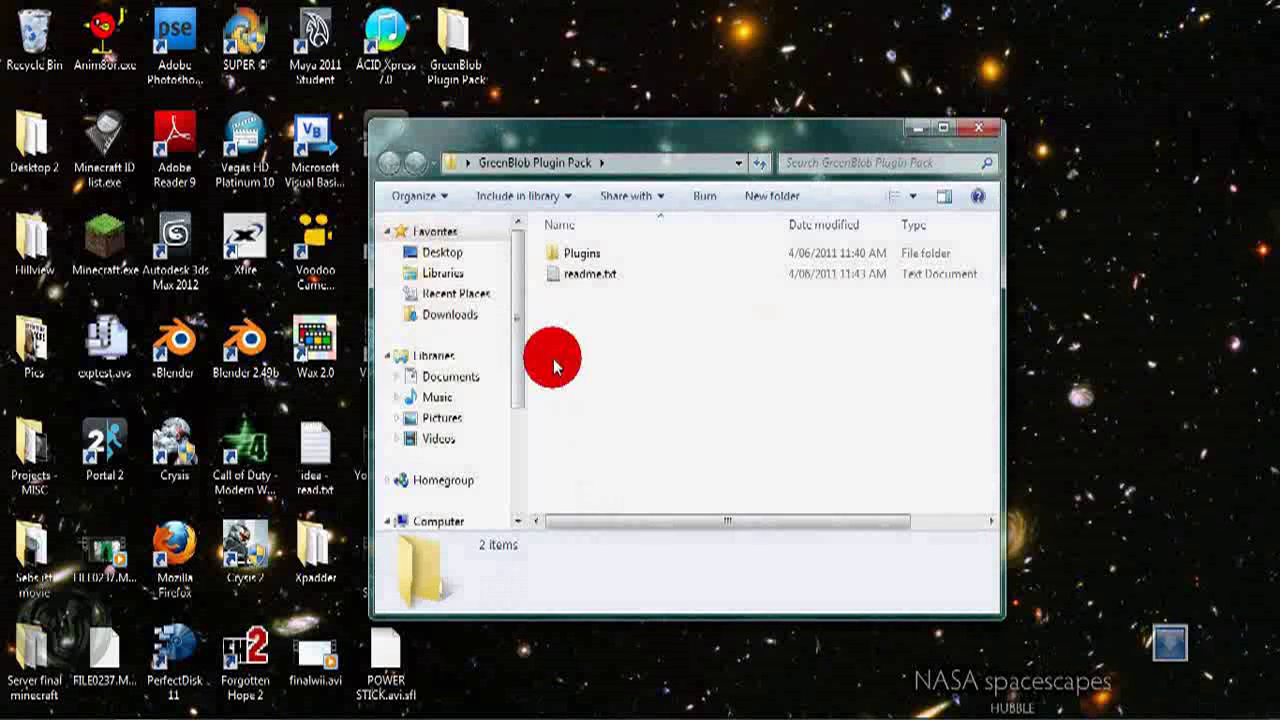
click(601, 276)
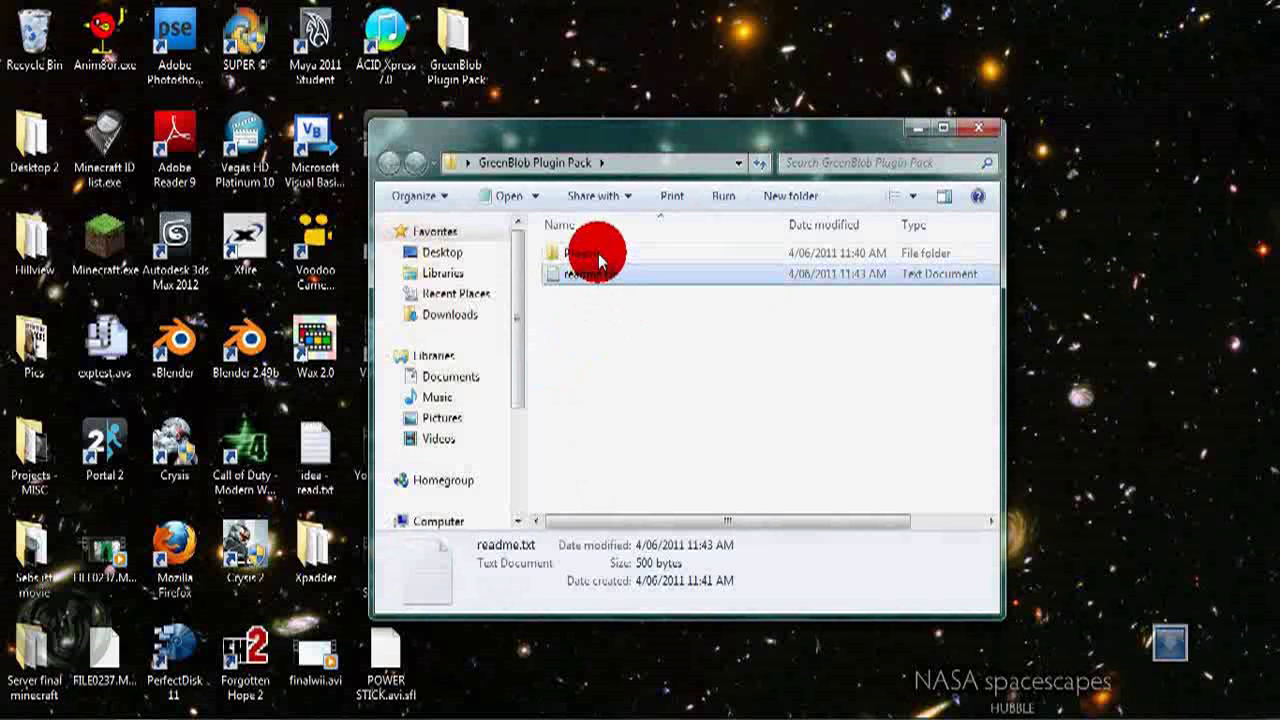
click(608, 300)
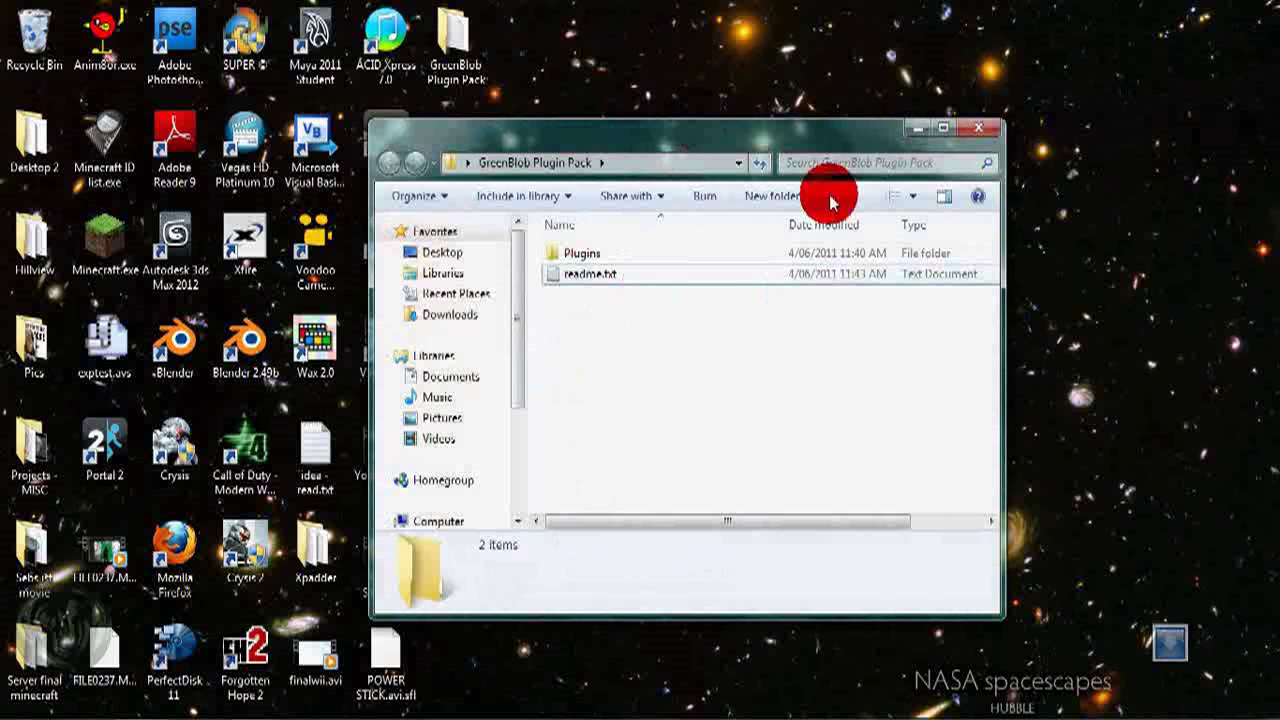
double_click(609, 255)
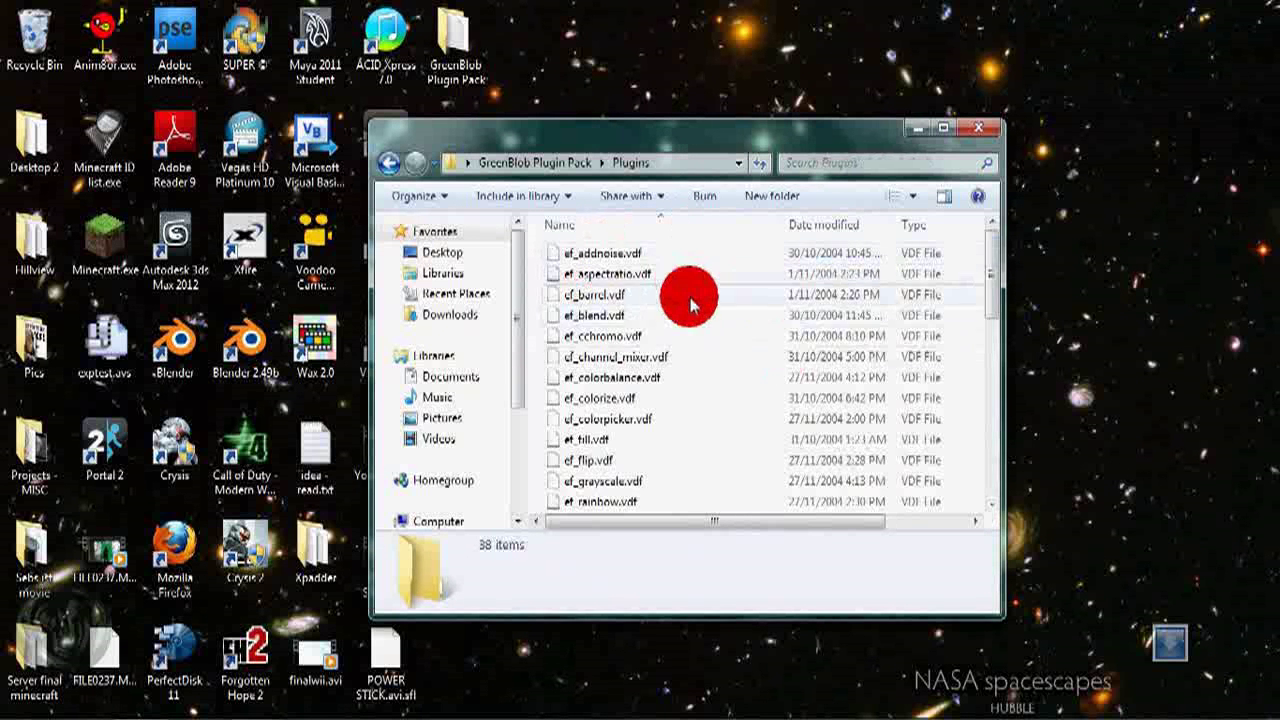
scroll(689, 294, down, 8)
scroll(674, 313, up, 8)
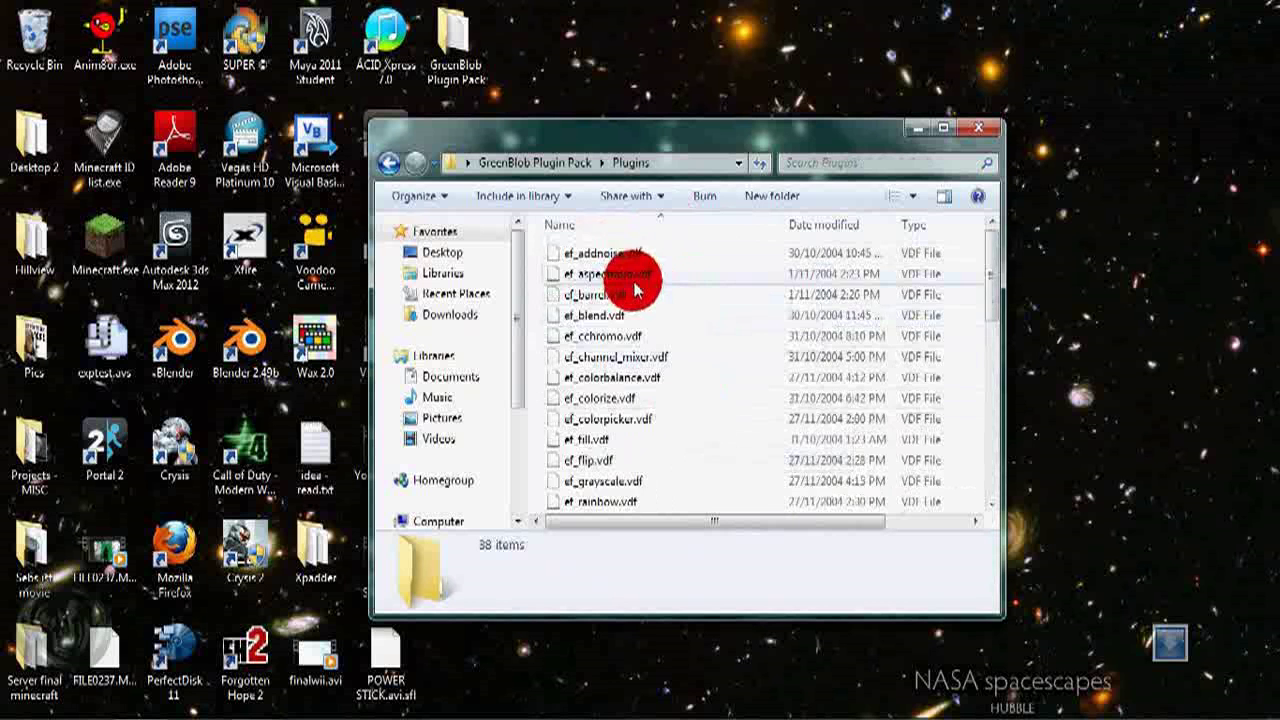
scroll(634, 289, down, 8)
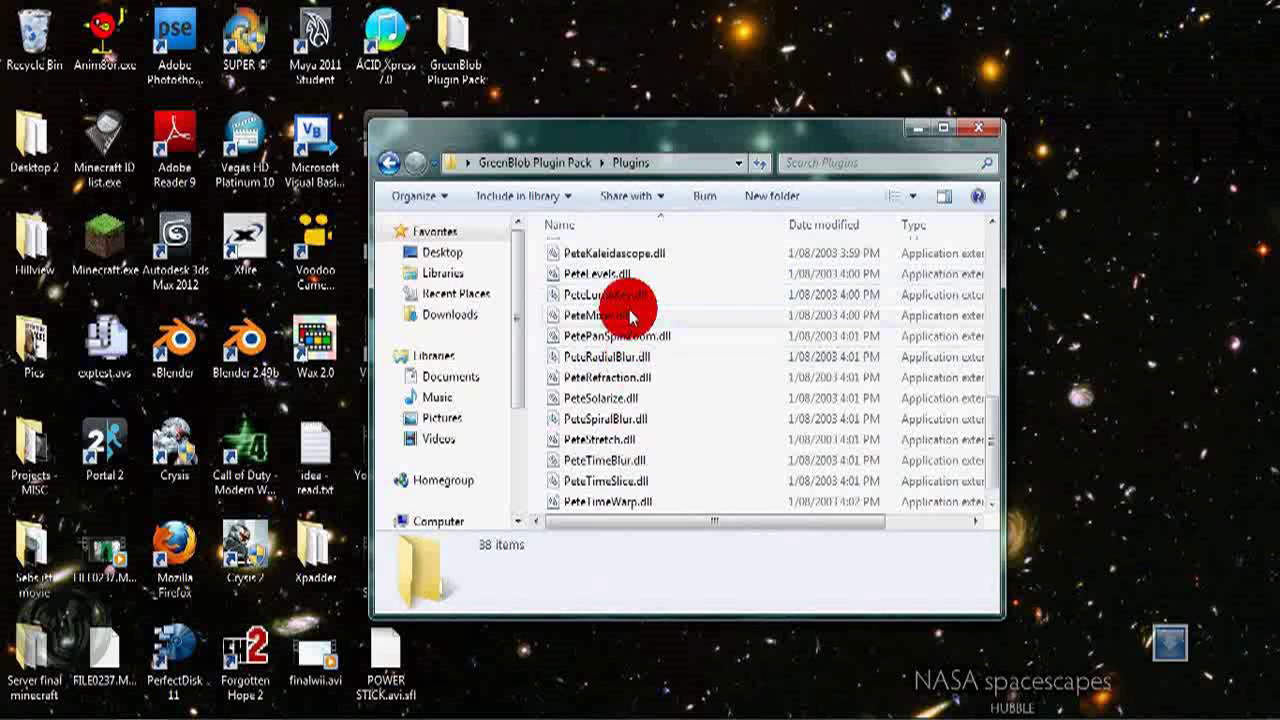
scroll(640, 320, down, 1)
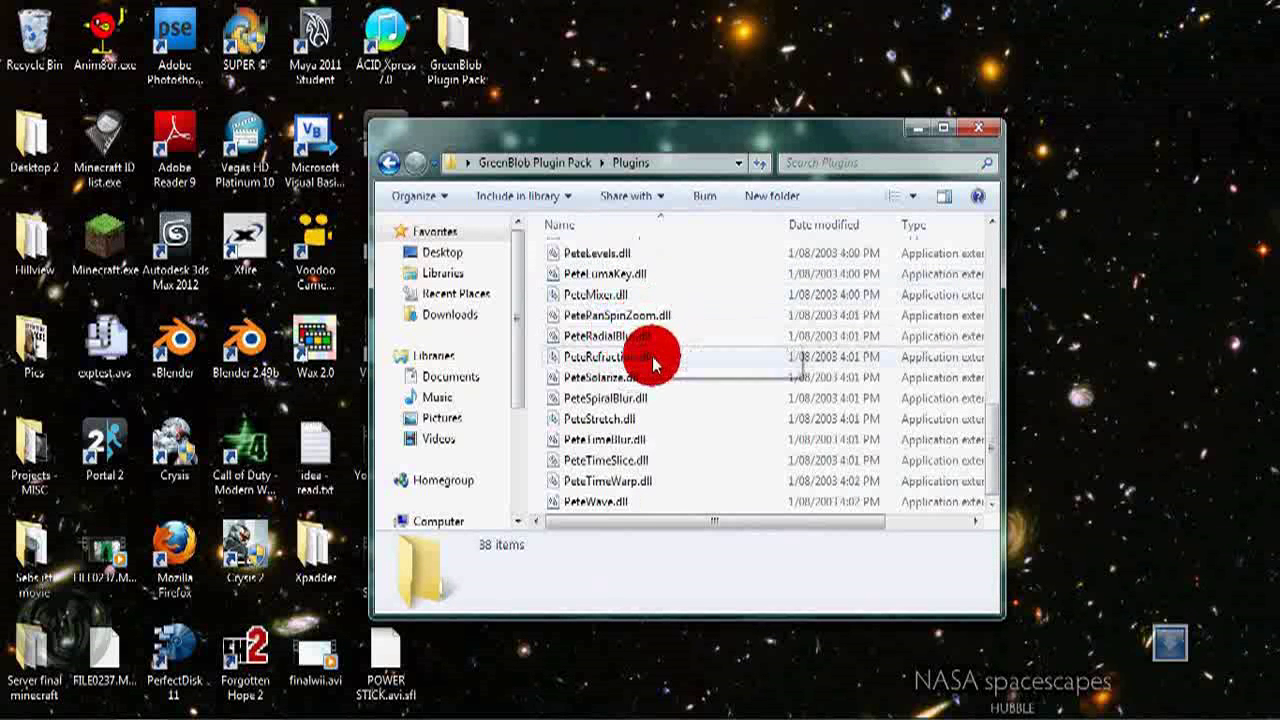
scroll(650, 355, up, 9)
click(668, 336)
scroll(646, 337, down, 9)
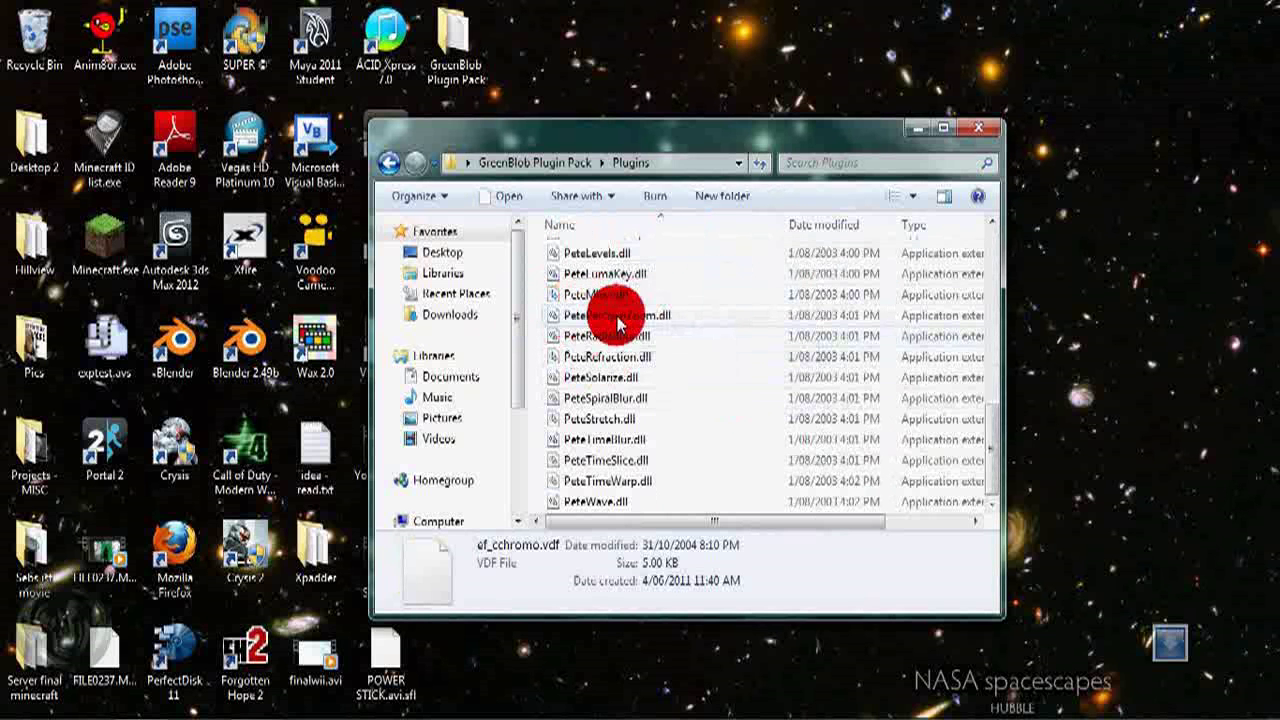
scroll(636, 255, up, 3)
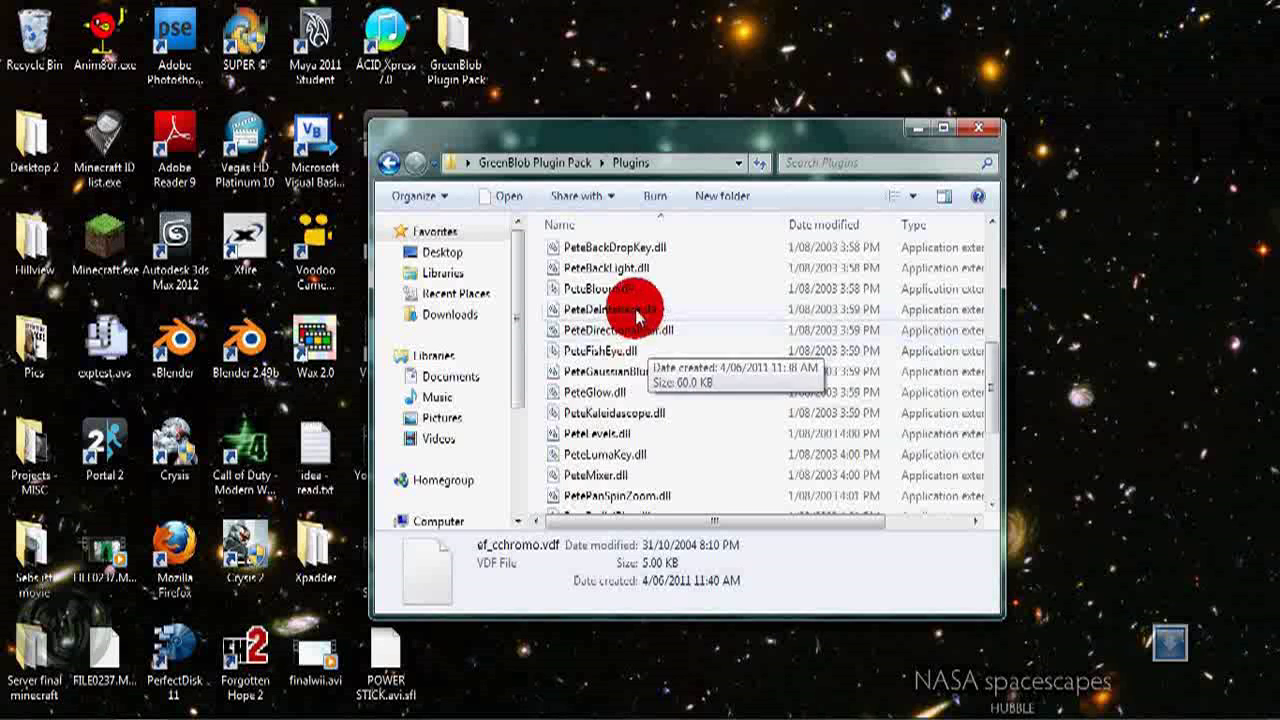
Copy the Plugins folder from GreenBlob Plugin Pack.
click(536, 165)
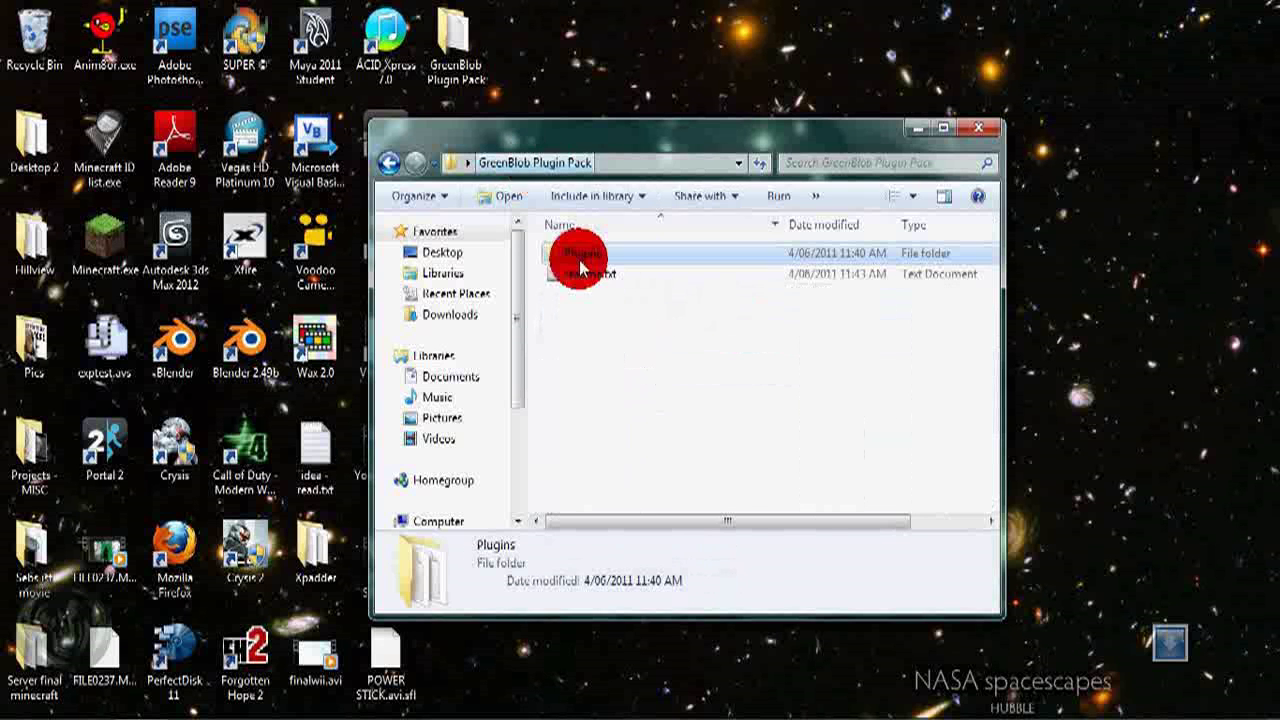
right_click(585, 260)
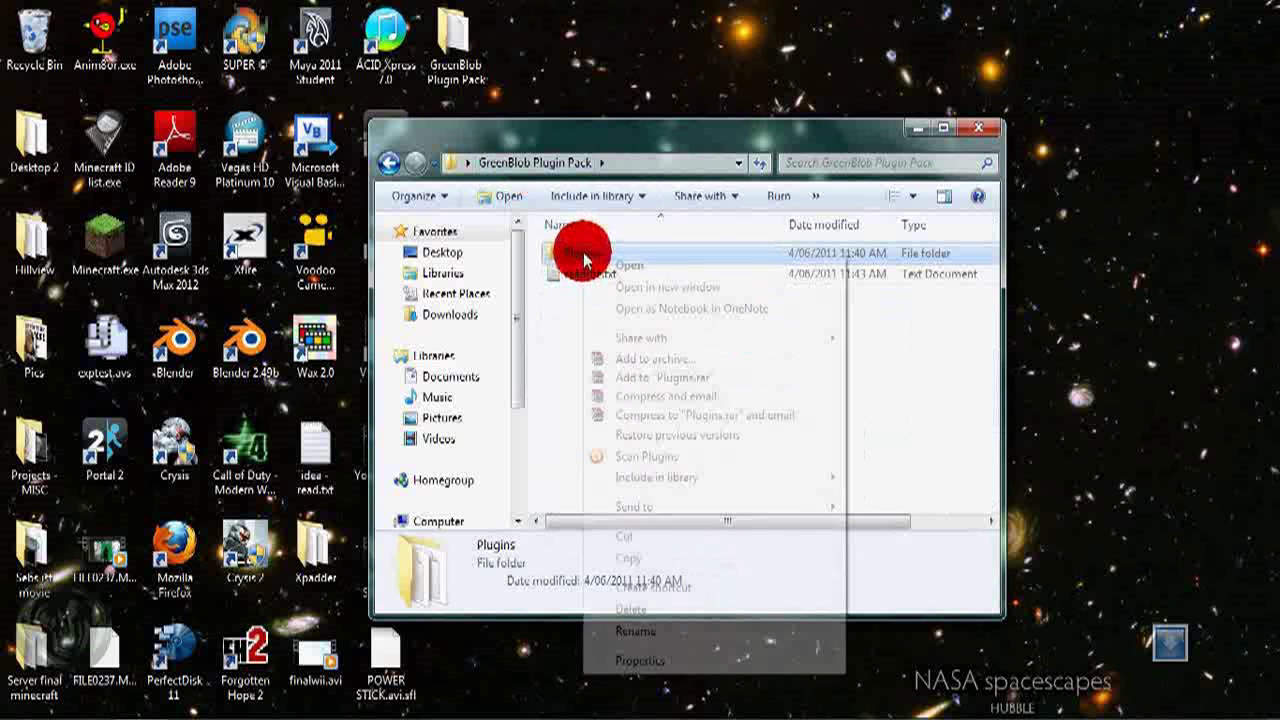
click(650, 566)
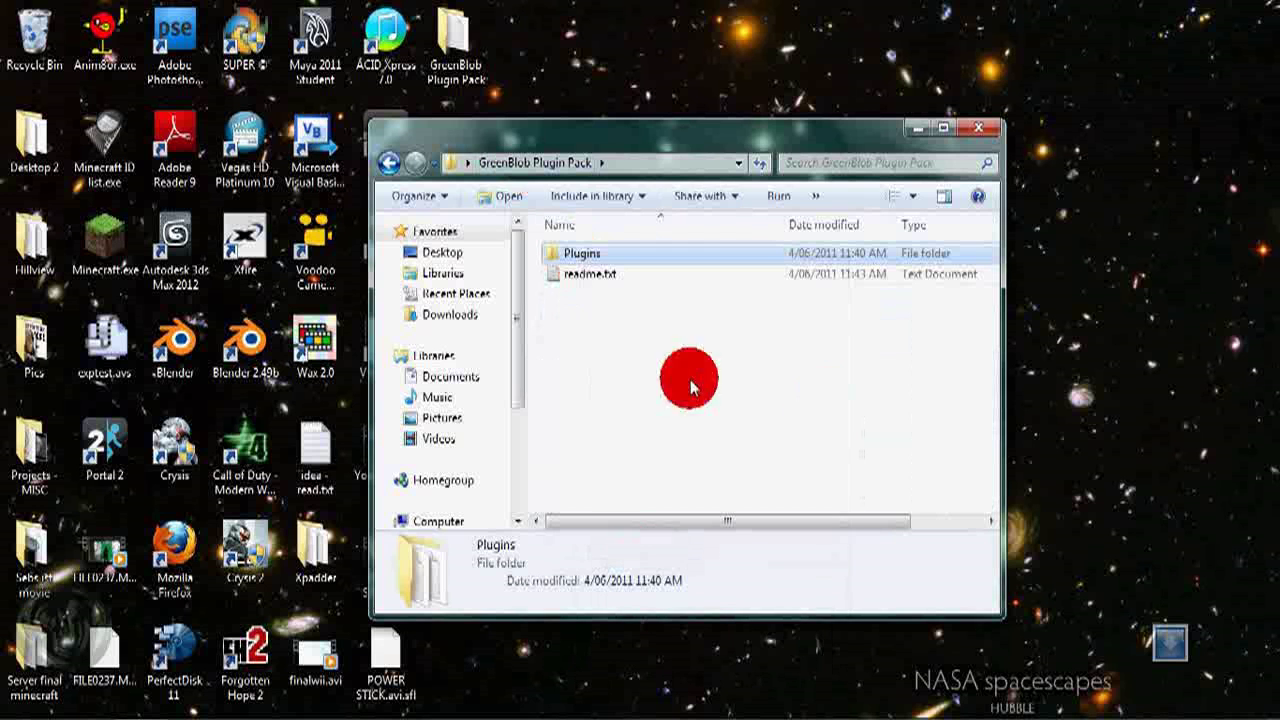
Navigate to C:\Program Files (x86)\Sony.
scroll(490, 440, down, 3)
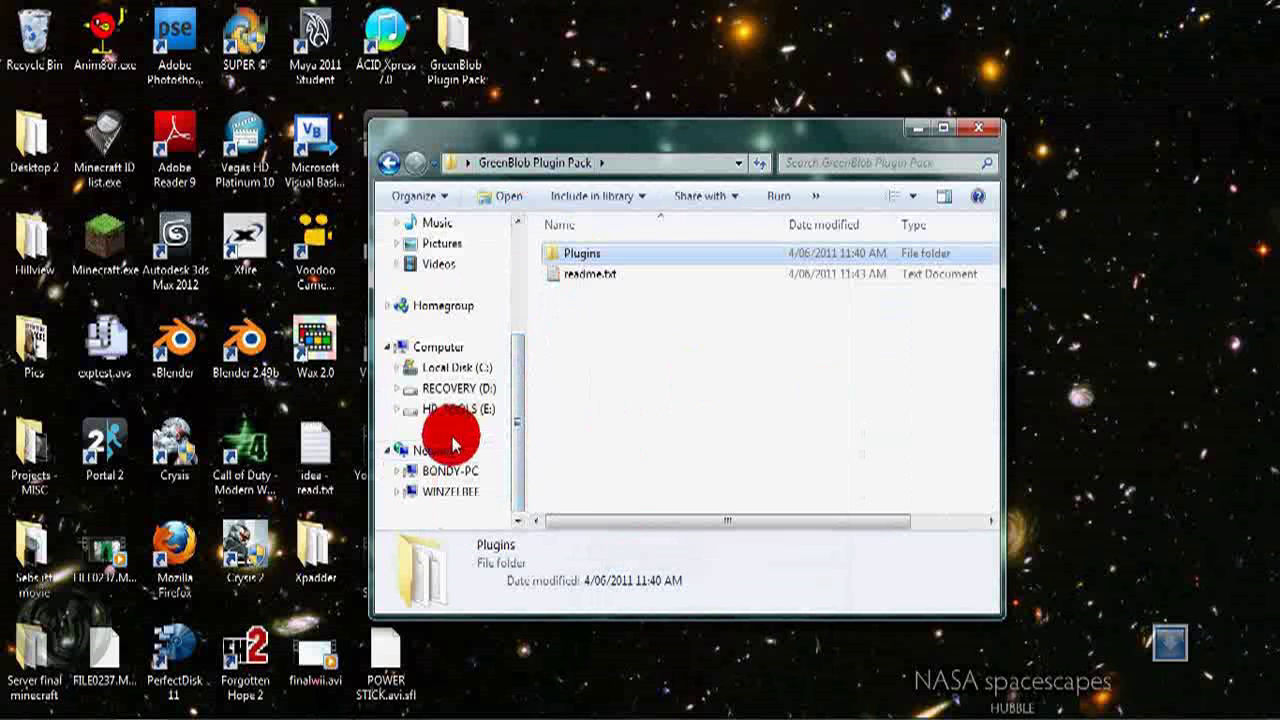
click(458, 368)
double_click(657, 436)
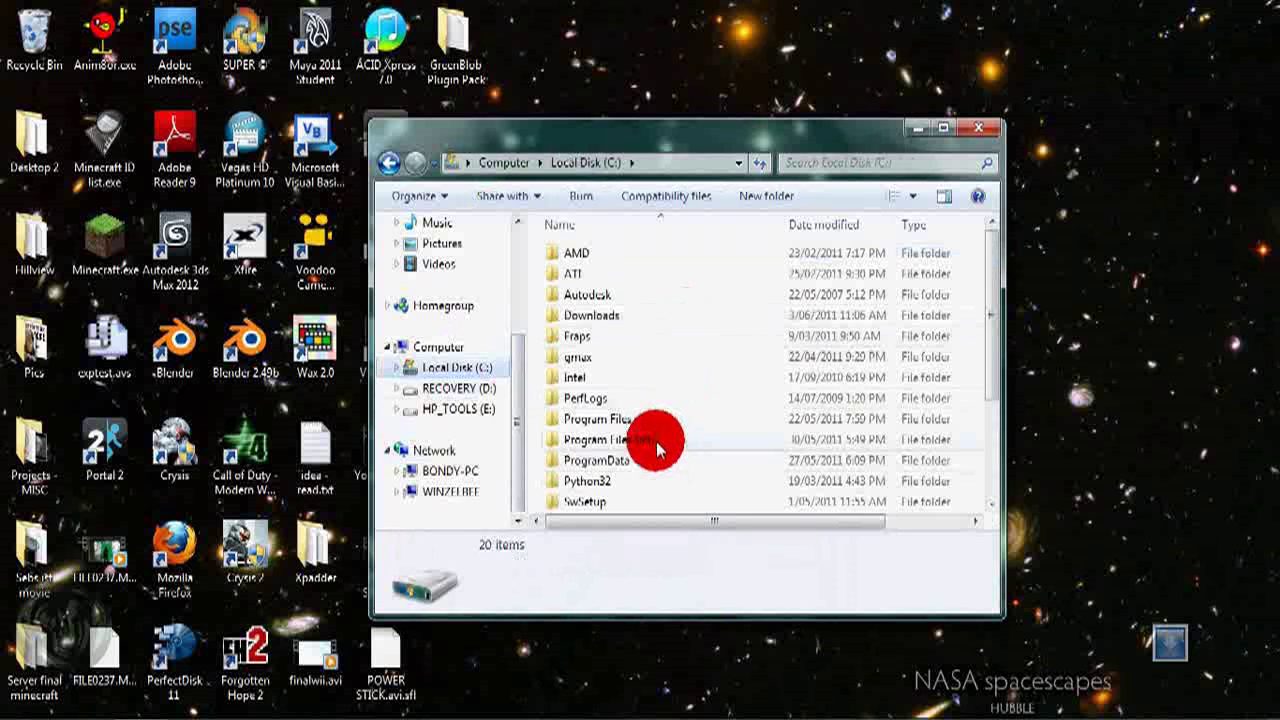
scroll(638, 420, down, 15)
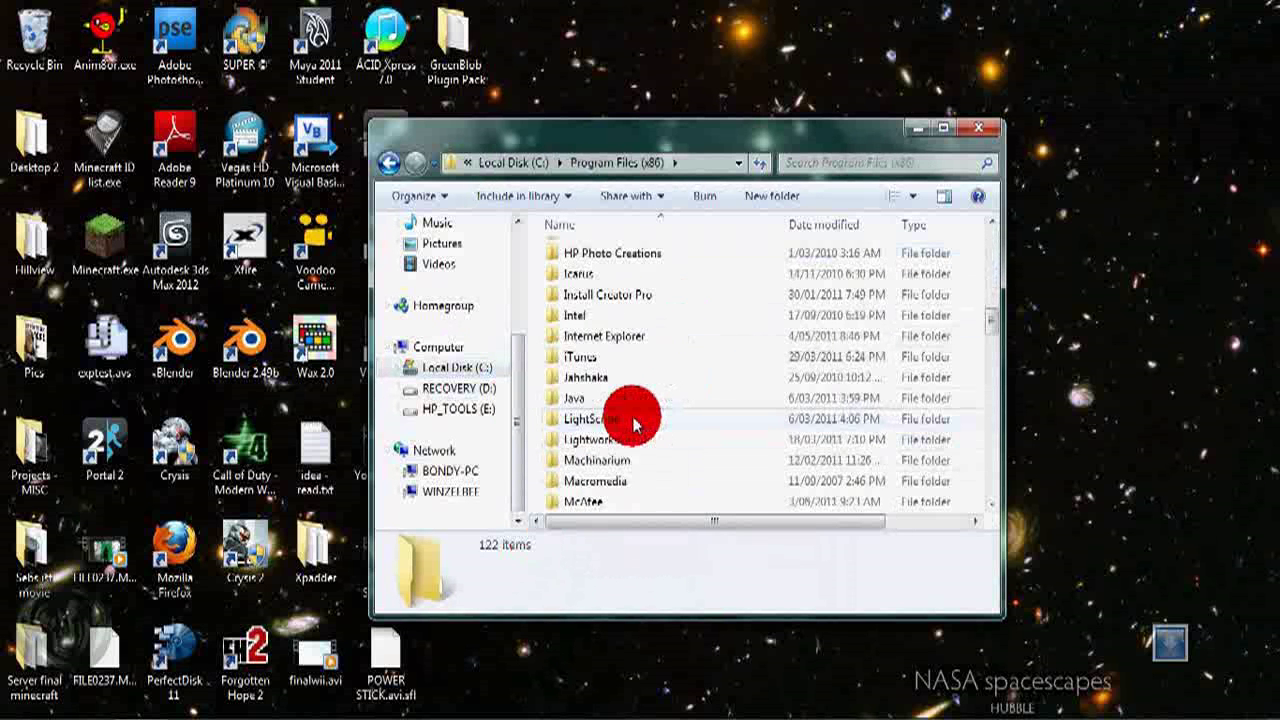
scroll(634, 424, down, 15)
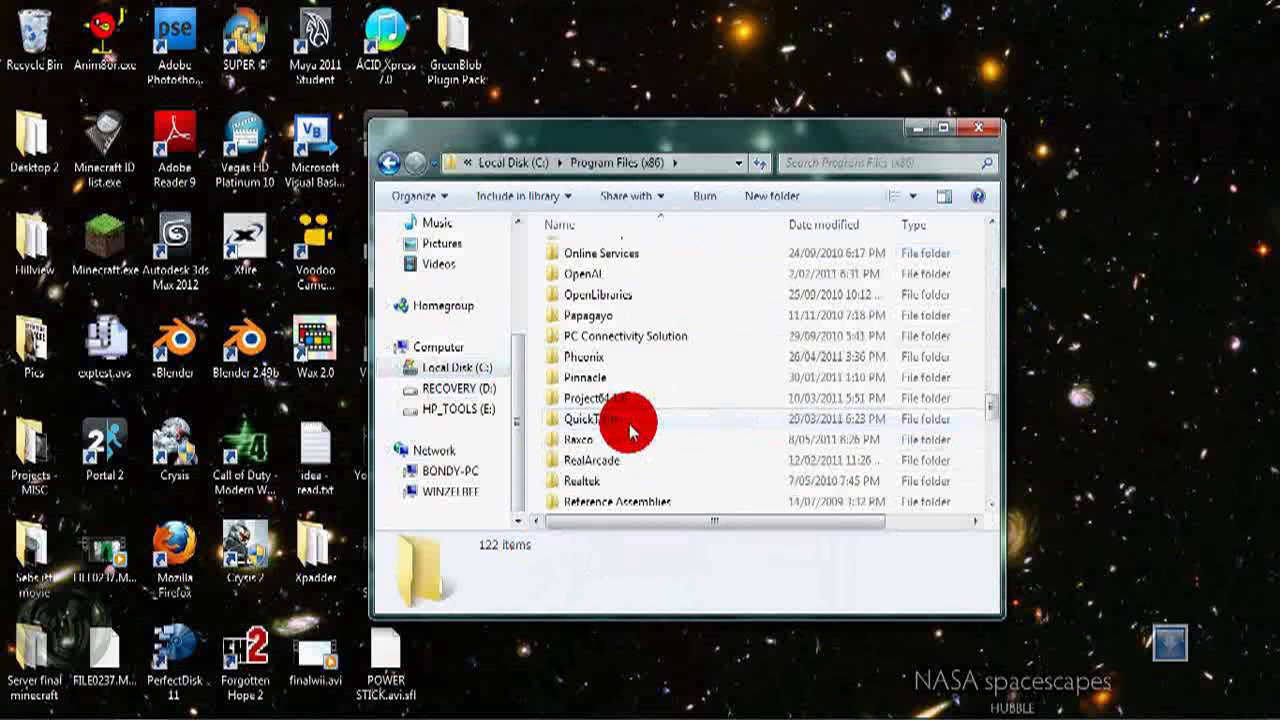
scroll(630, 430, down, 10)
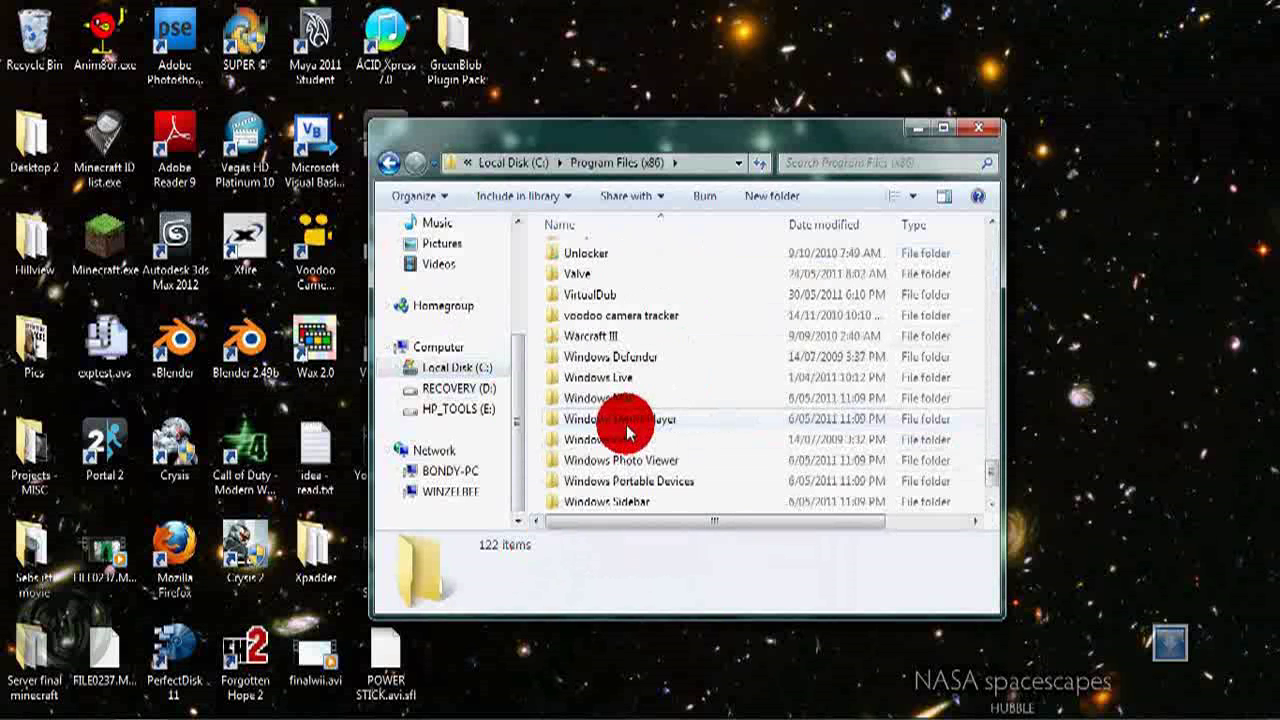
scroll(628, 428, up, 3)
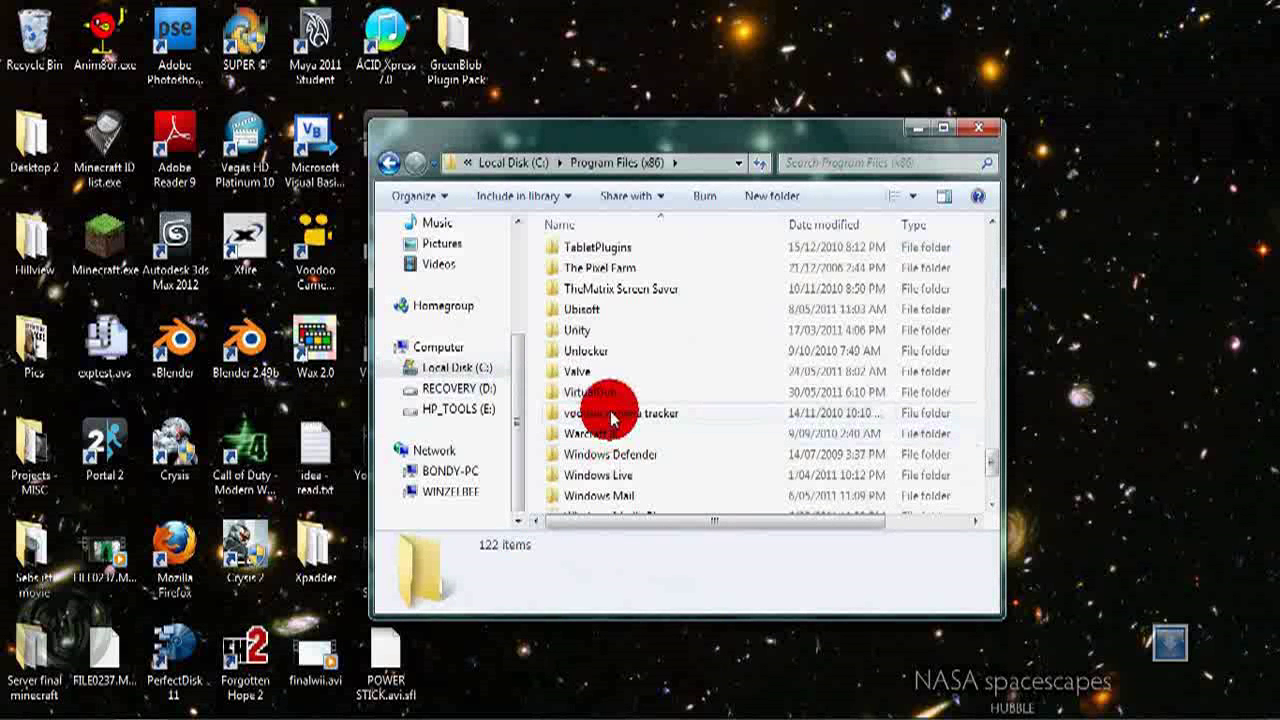
scroll(600, 360, up, 5)
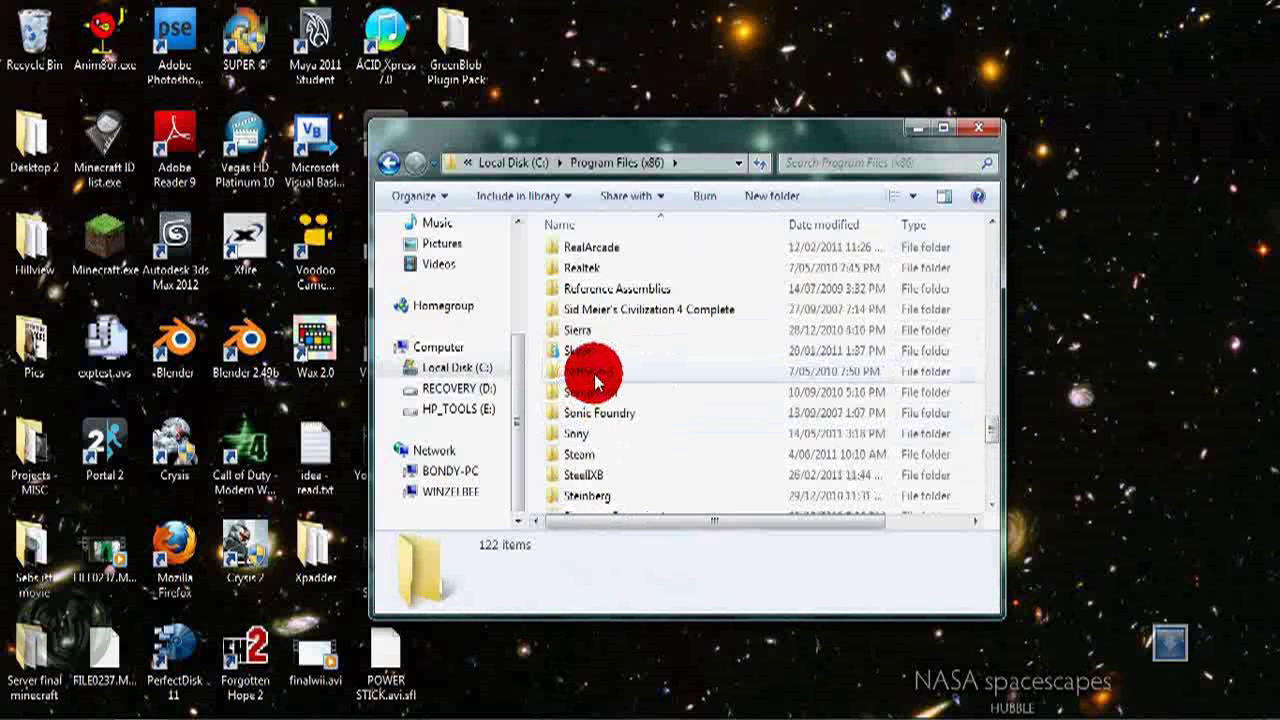
scroll(597, 380, down, 1)
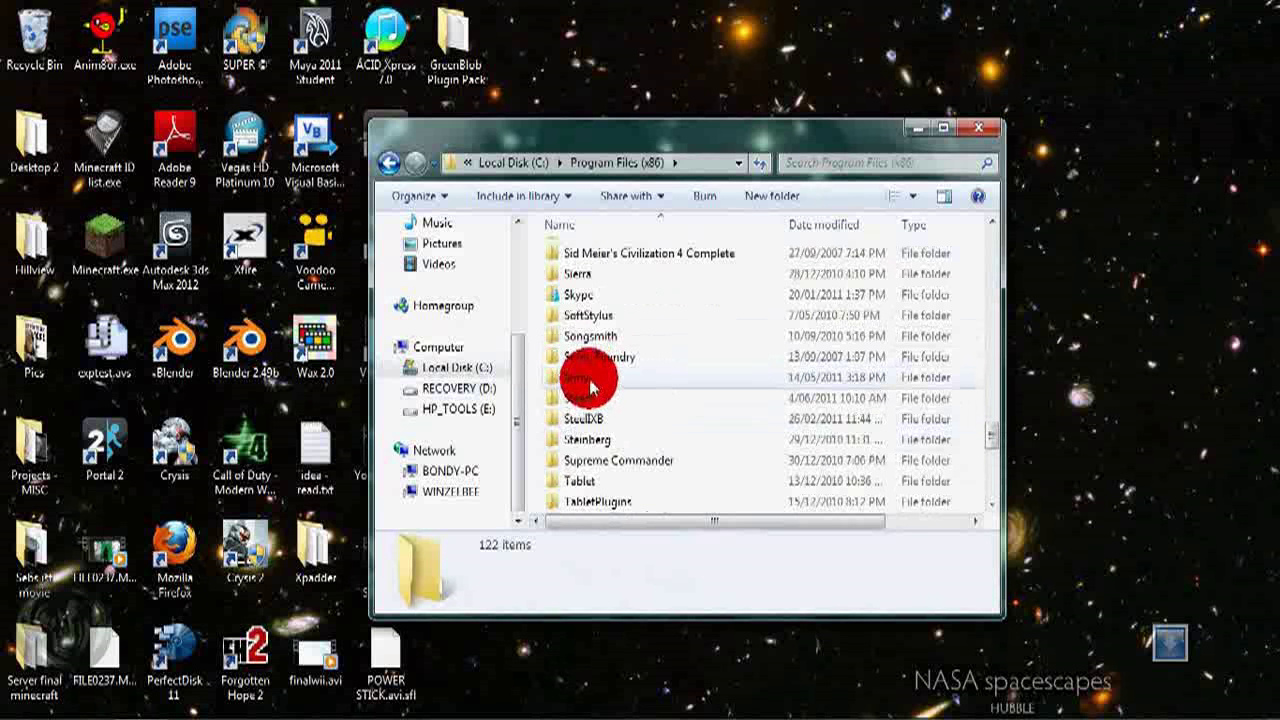
double_click(589, 379)
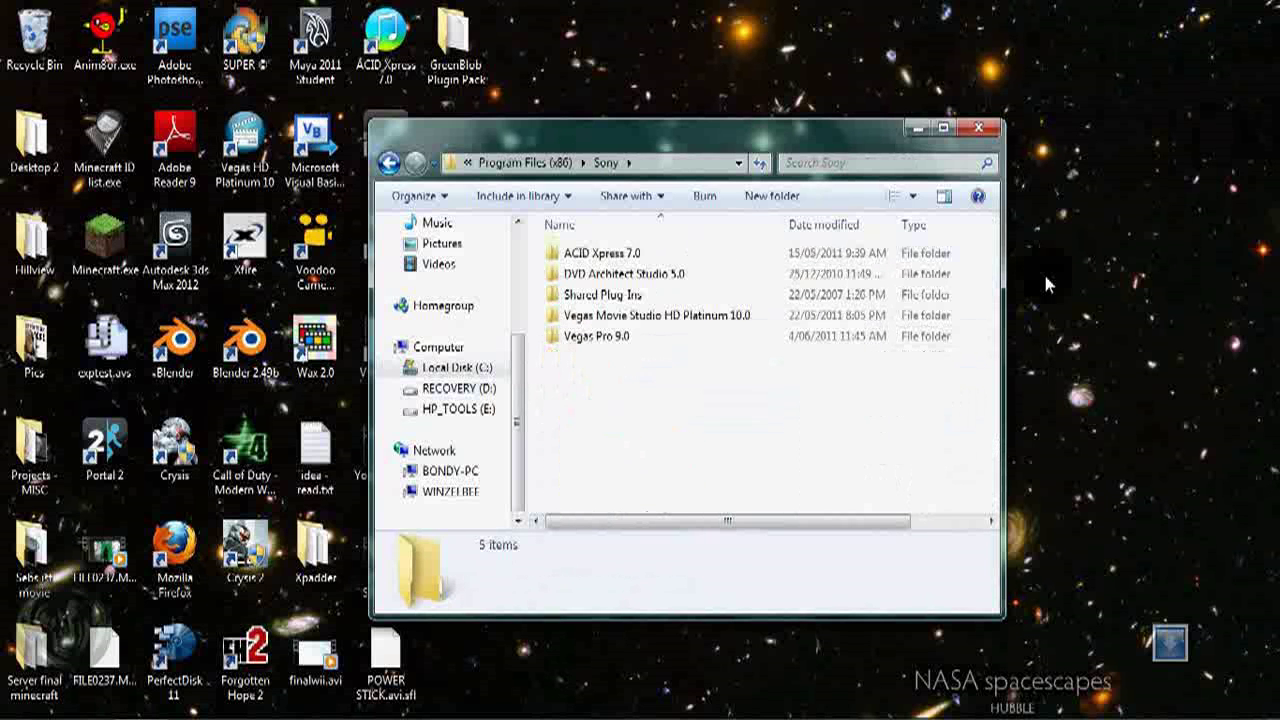
Open the Vegas Pro 9.0 folder and maximize the Explorer window.
double_click(600, 340)
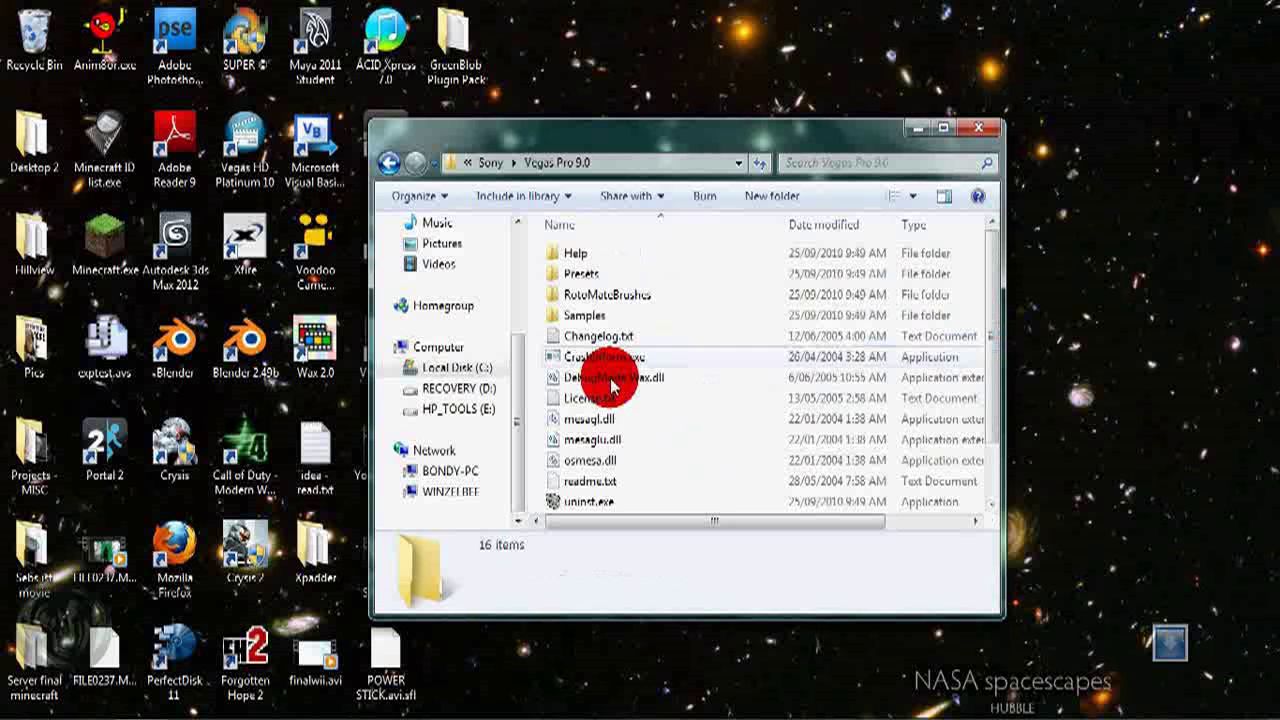
scroll(680, 322, down, 1)
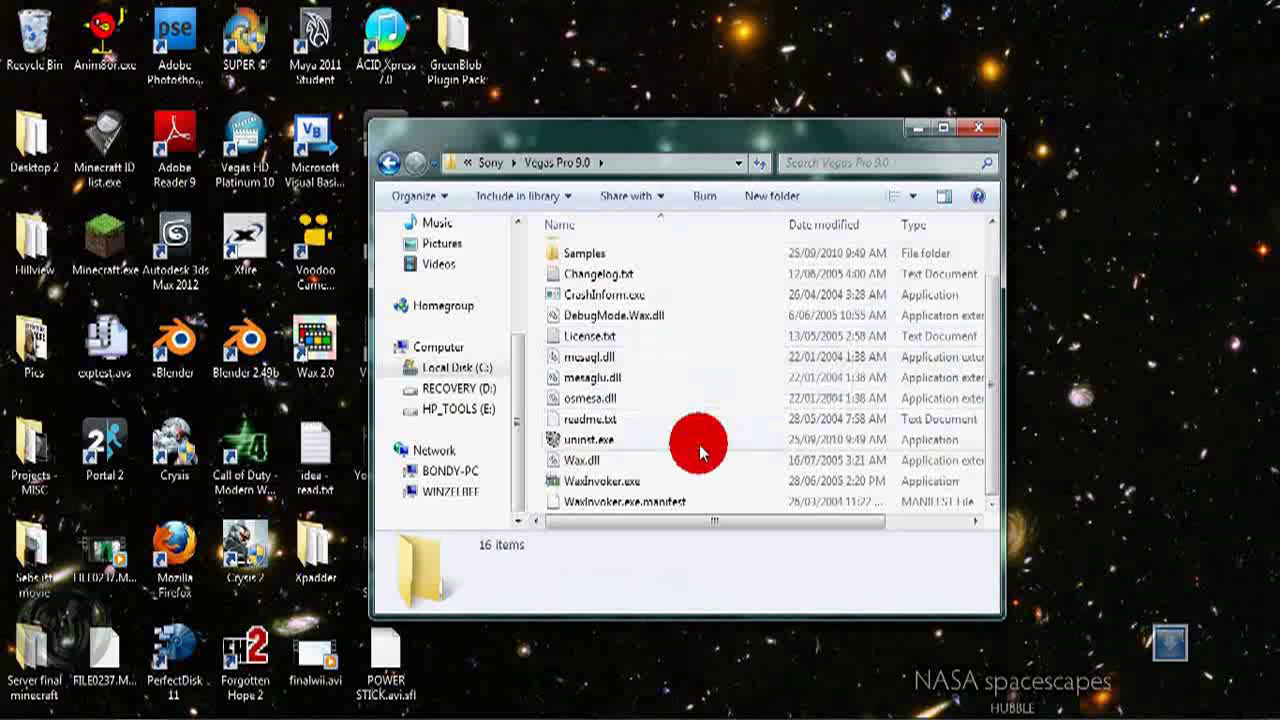
scroll(694, 443, up, 1)
drag(645, 137, 571, 1)
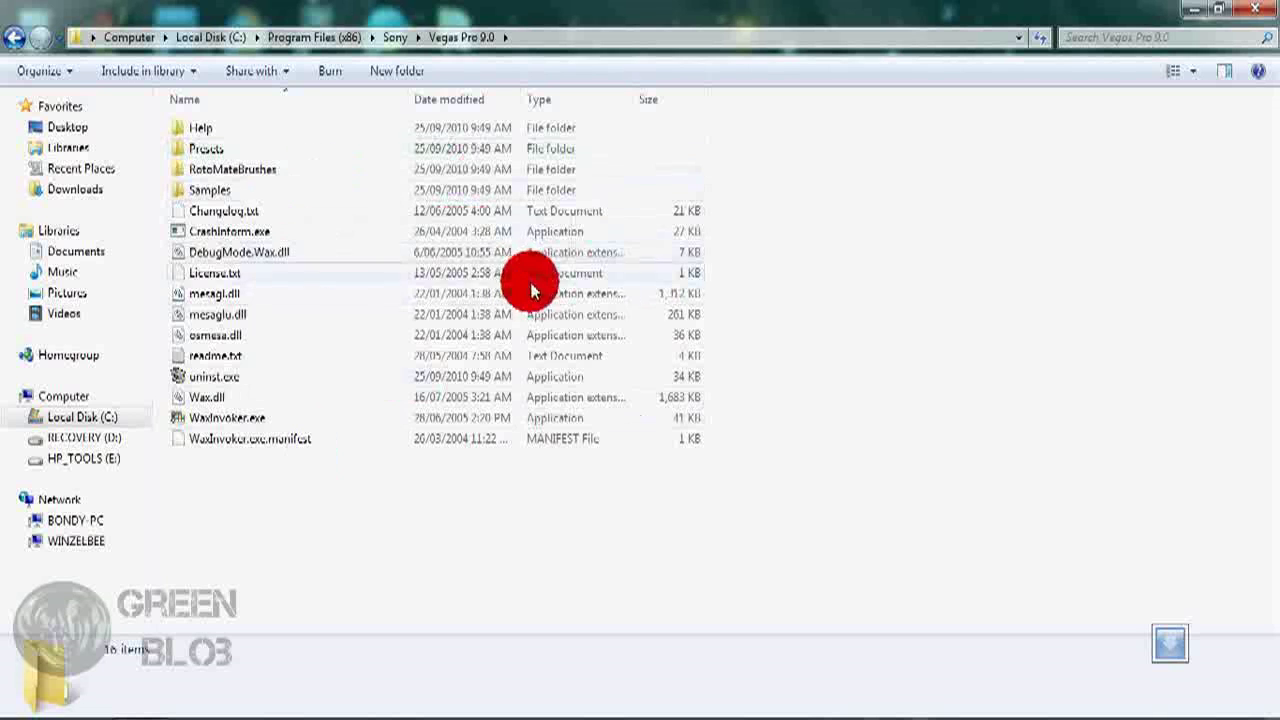
Paste the copied Plugins folder into Vegas Pro 9.0, granting administrator permission.
right_click(405, 537)
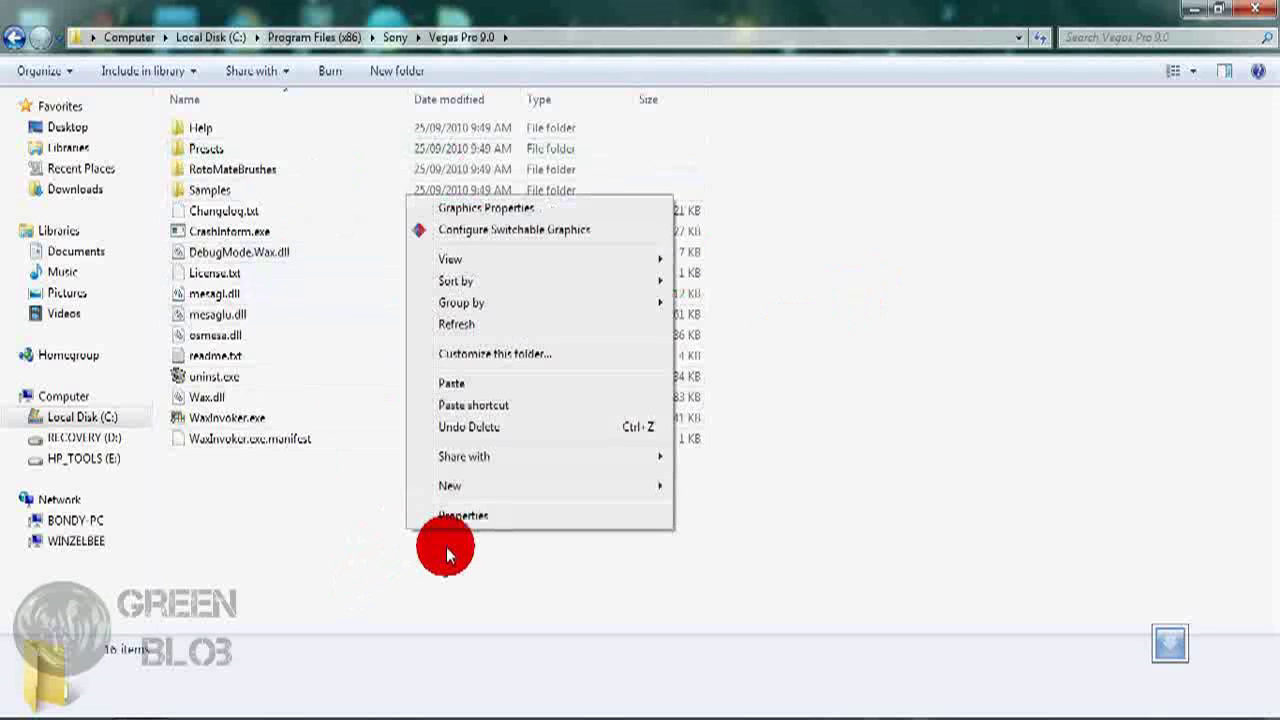
click(454, 392)
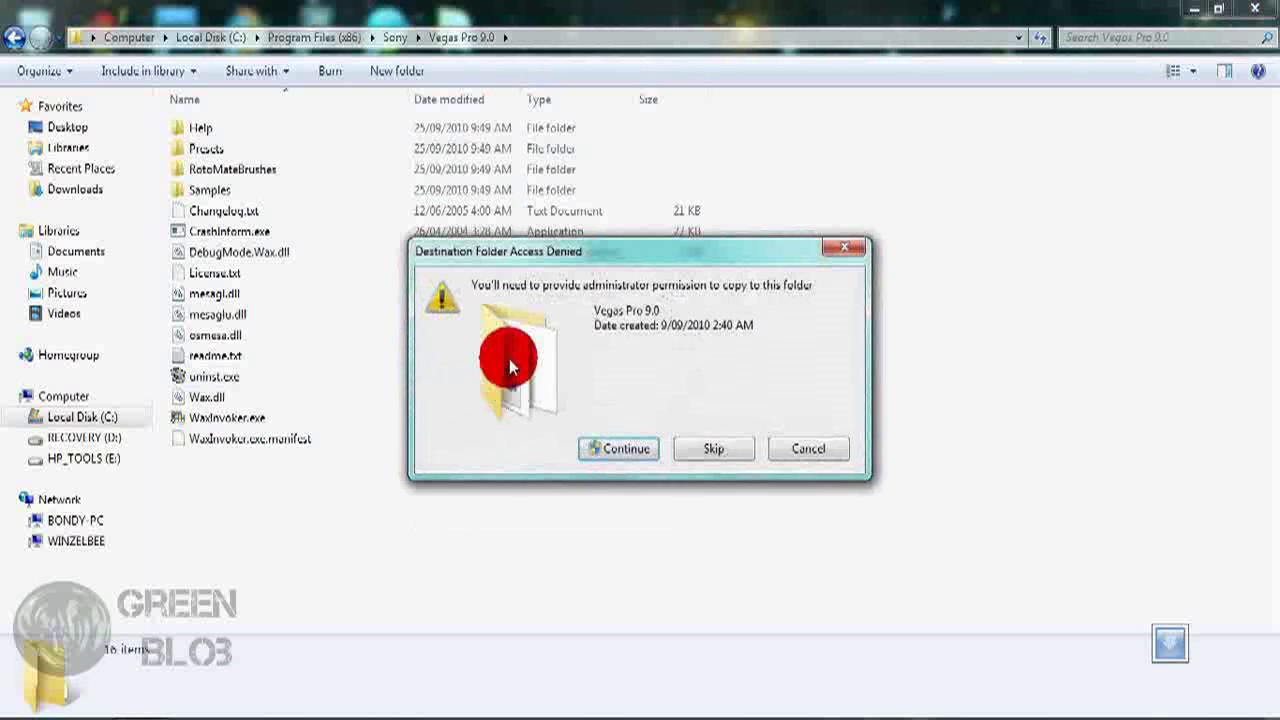
click(610, 449)
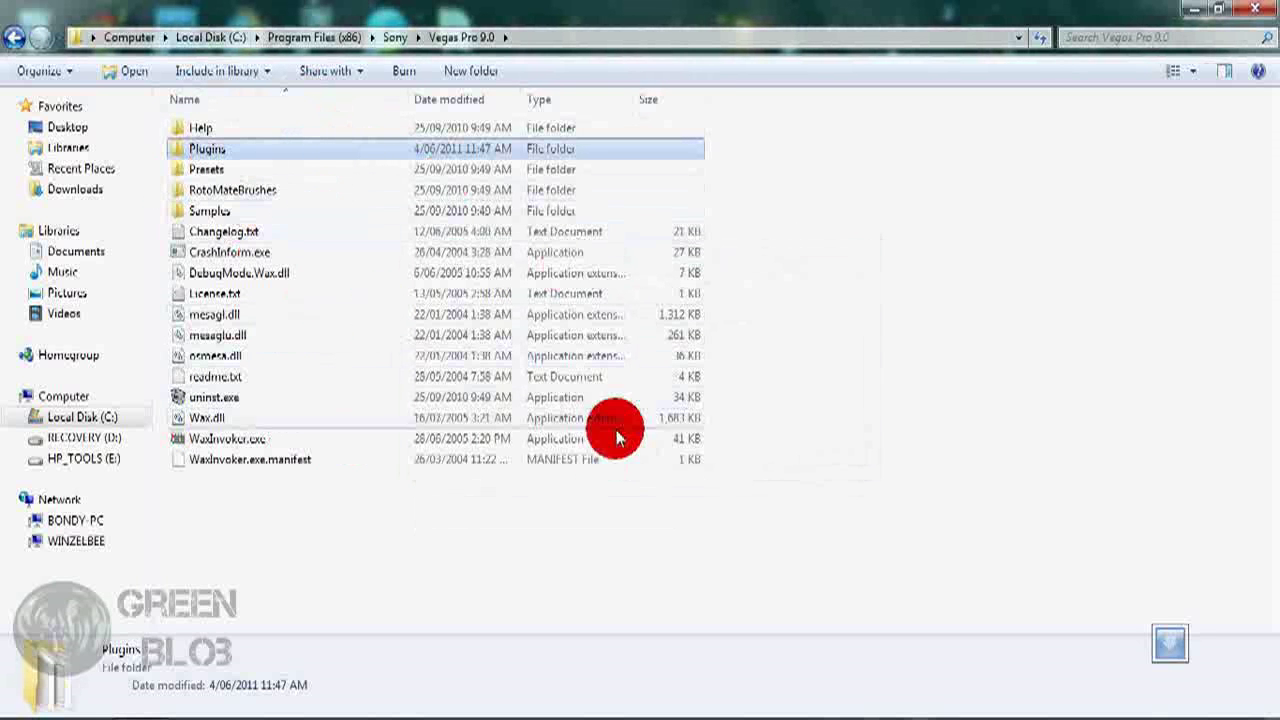
Browse the pasted Plugins folder's contents, such as ef_cchroma.vdf.
double_click(232, 158)
click(235, 211)
scroll(242, 218, down, 4)
scroll(300, 334, up, 4)
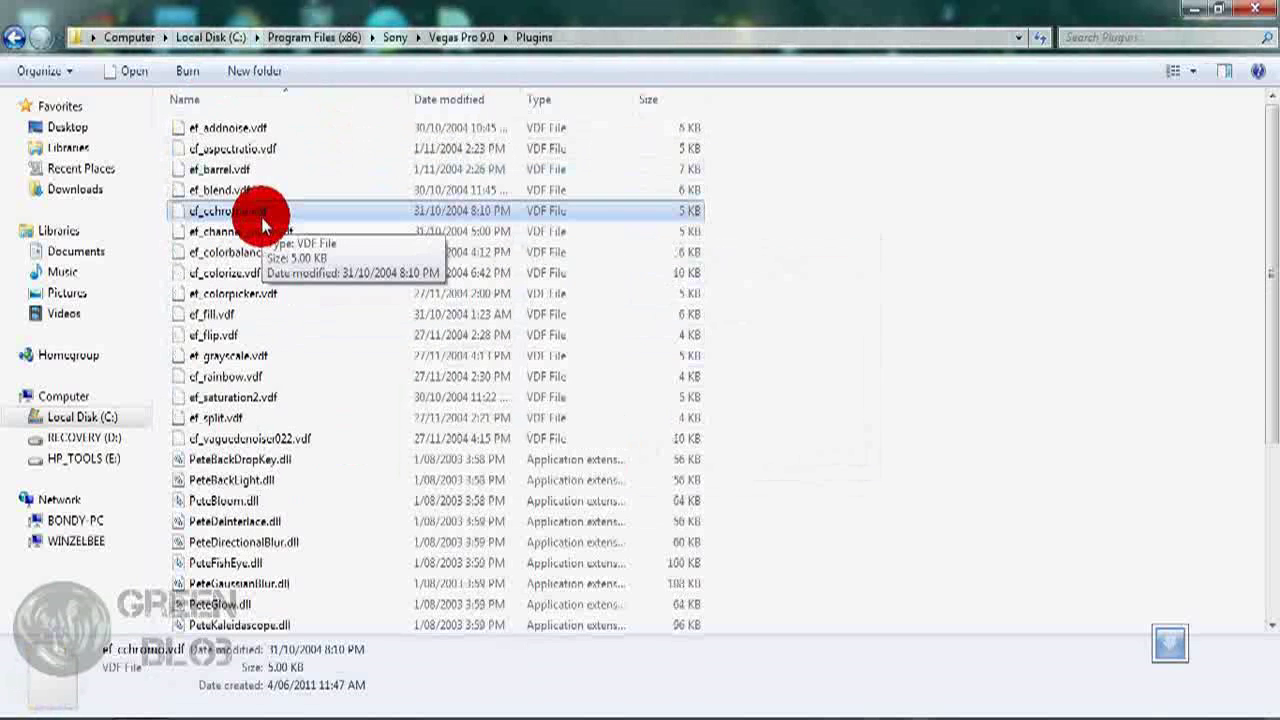
scroll(360, 190, down, 5)
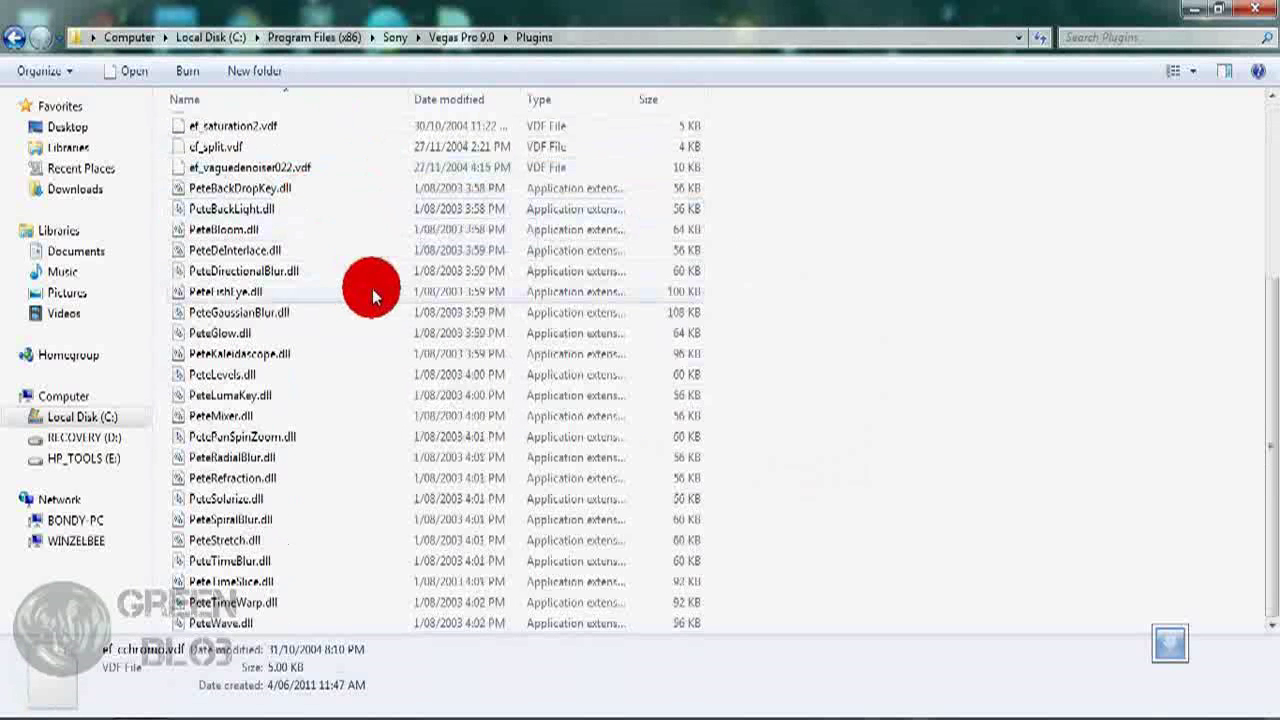
scroll(365, 288, up, 3)
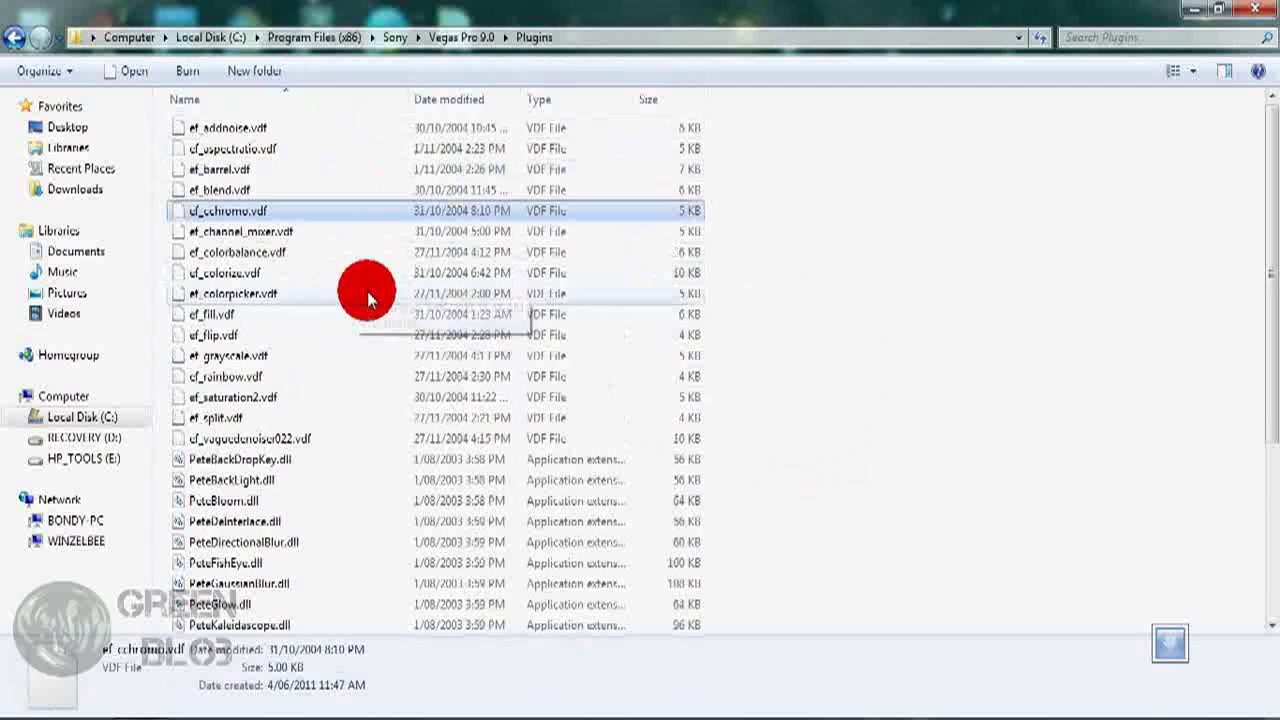
Run WaxInvoker.exe from Vegas Pro 9.0 and dismiss the insufficient buffer space error.
click(449, 37)
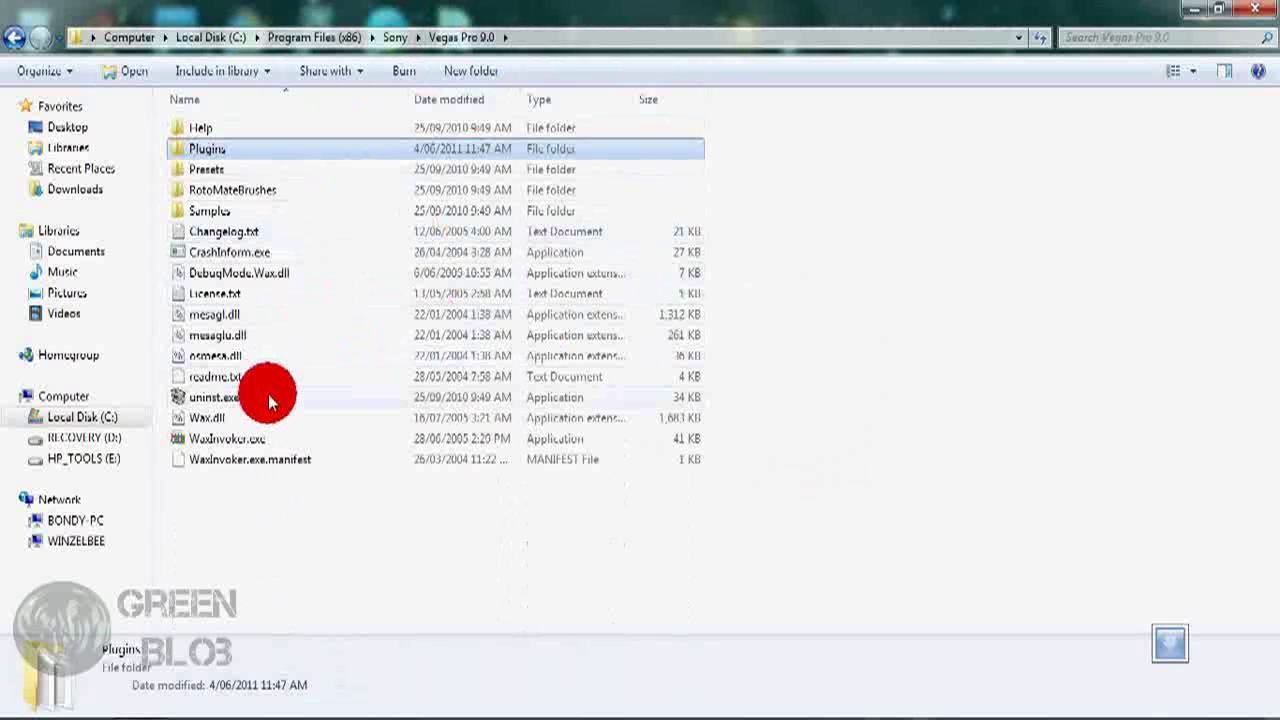
click(252, 445)
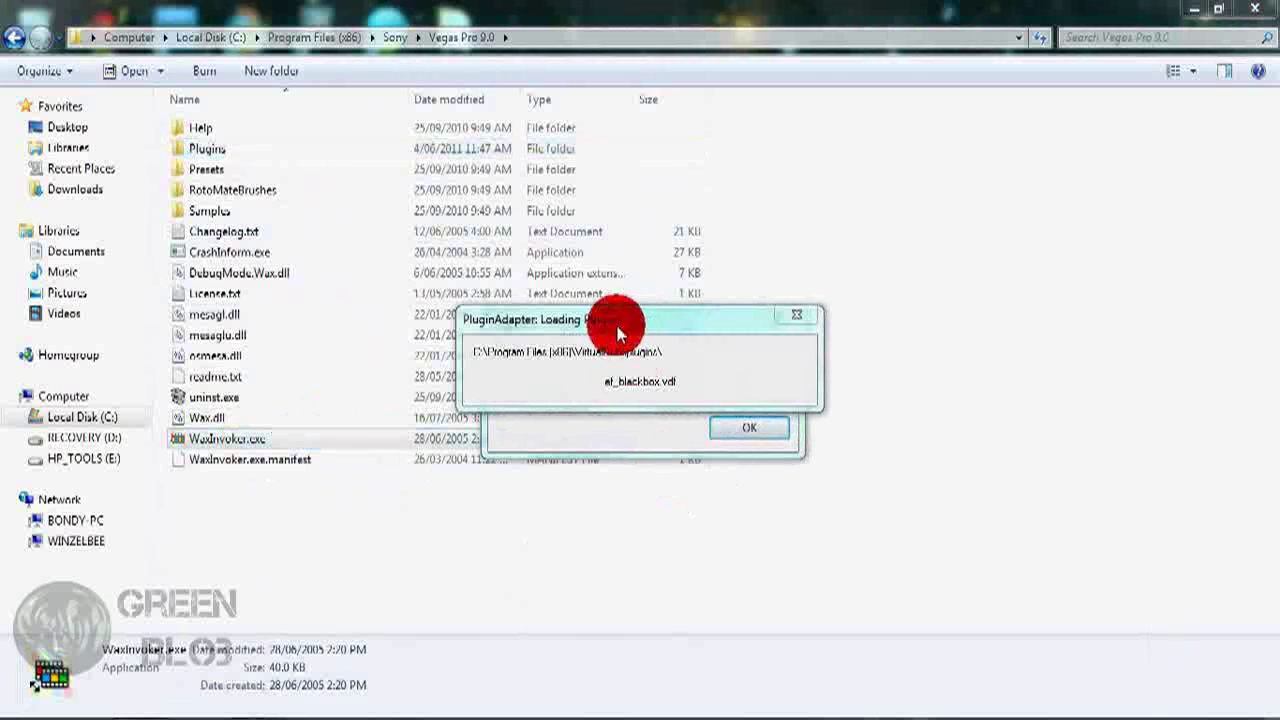
drag(617, 333, 617, 463)
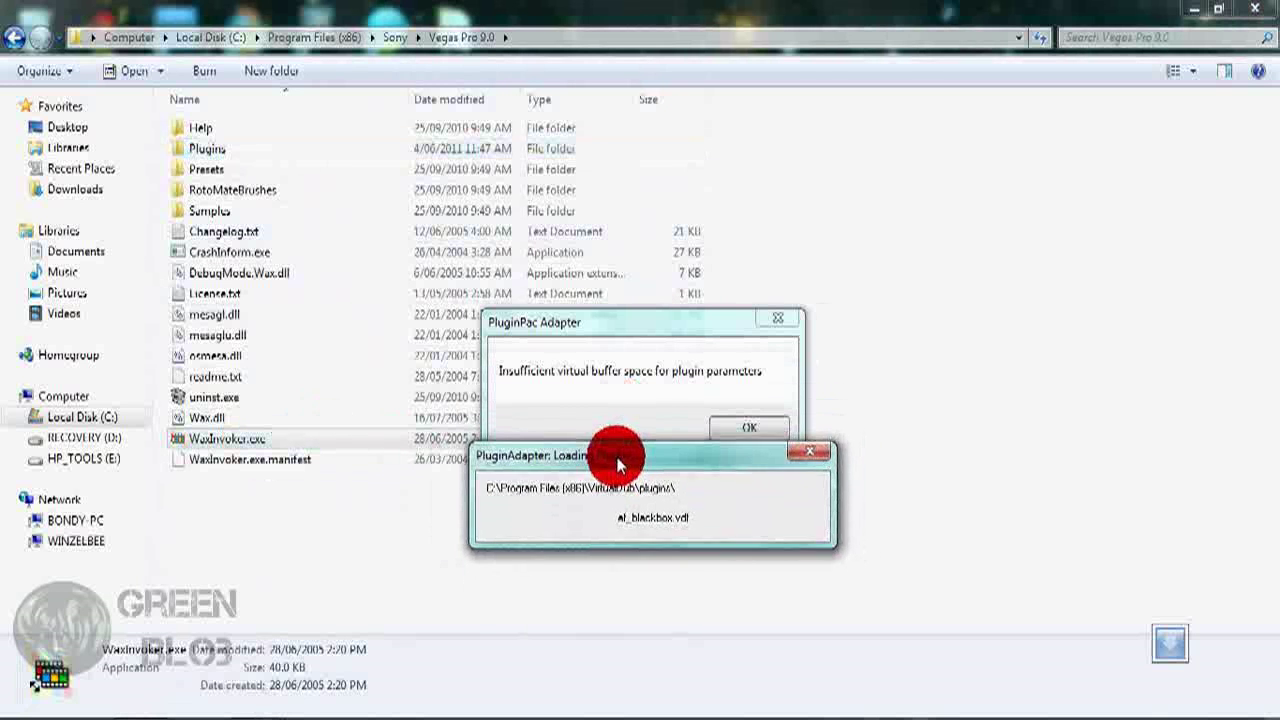
click(735, 425)
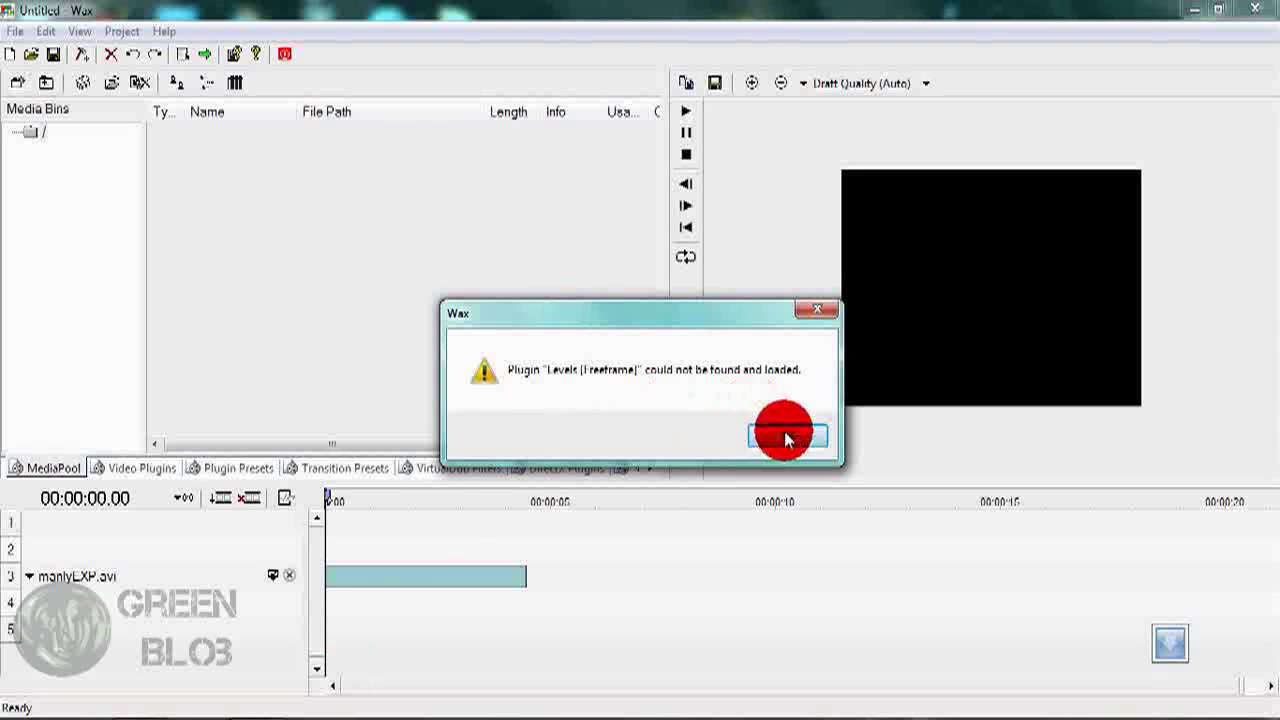
Dismiss the plugin warning and glance at the VirtualDub filters list before returning to media.
click(785, 438)
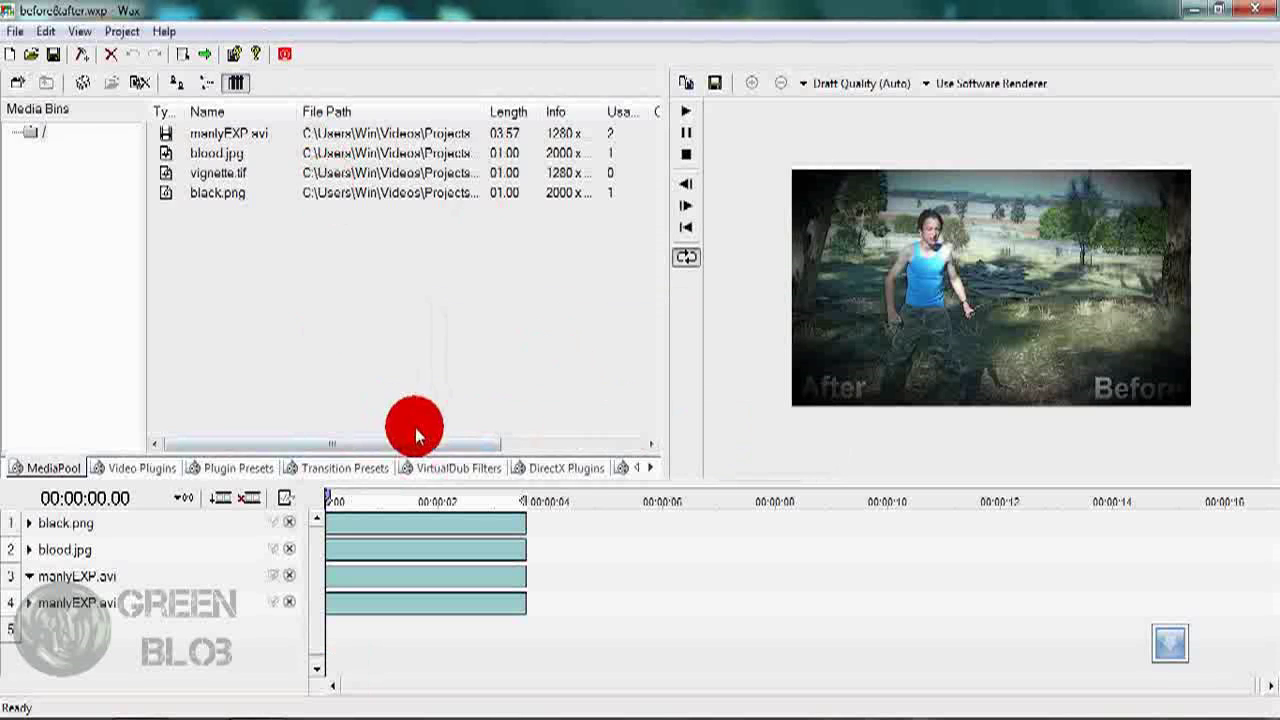
click(498, 468)
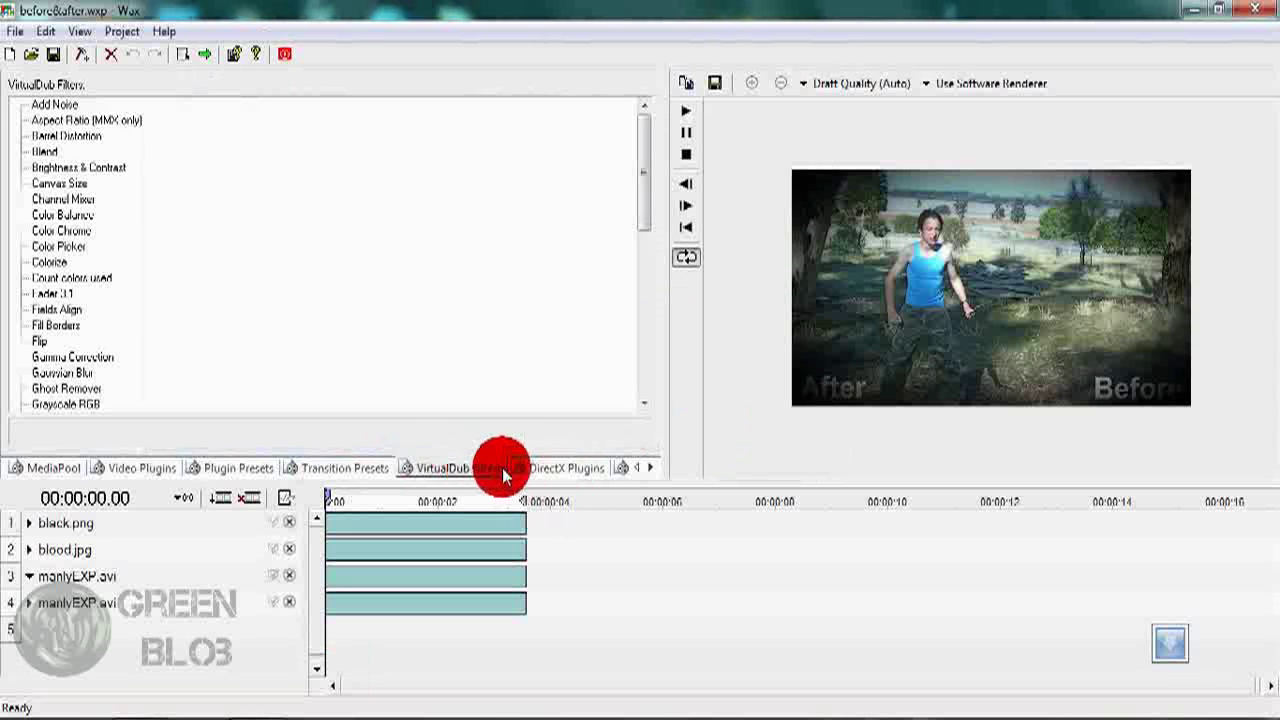
click(52, 468)
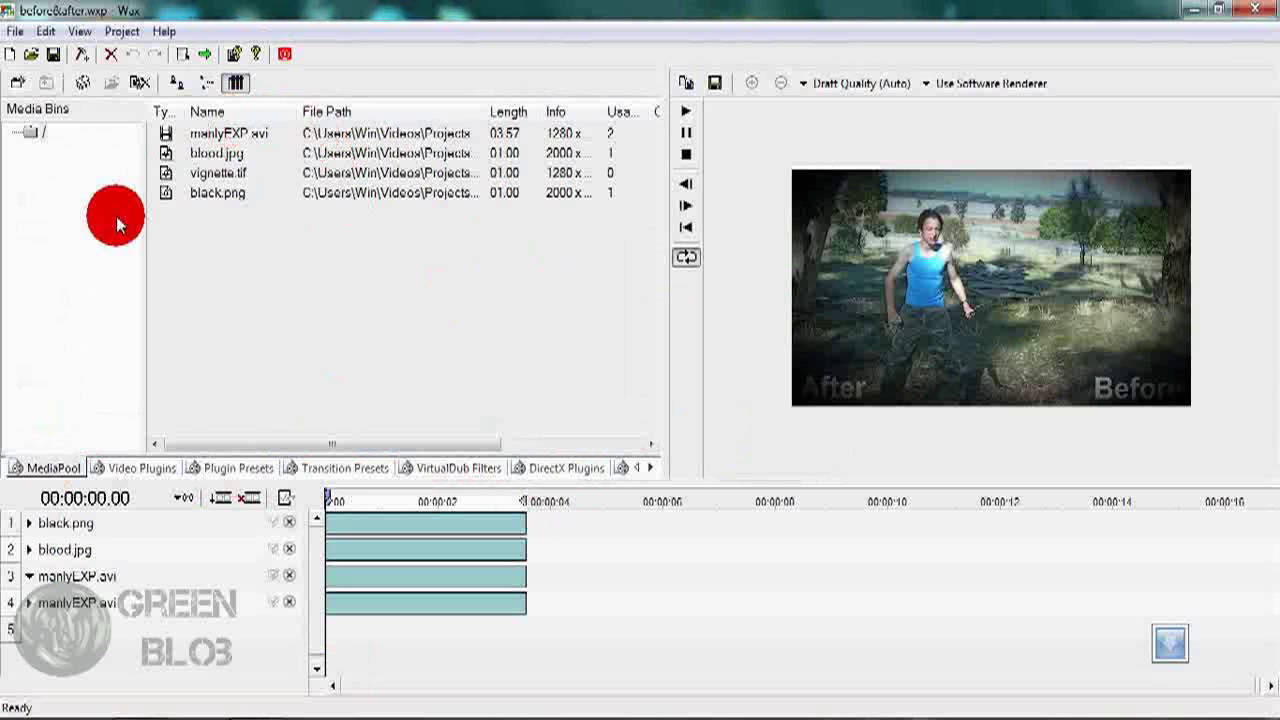
In Preferences, remove the VirtualDub, Vegas Video Plug-Ins and Movie Maker plugin folders.
click(10, 31)
click(45, 31)
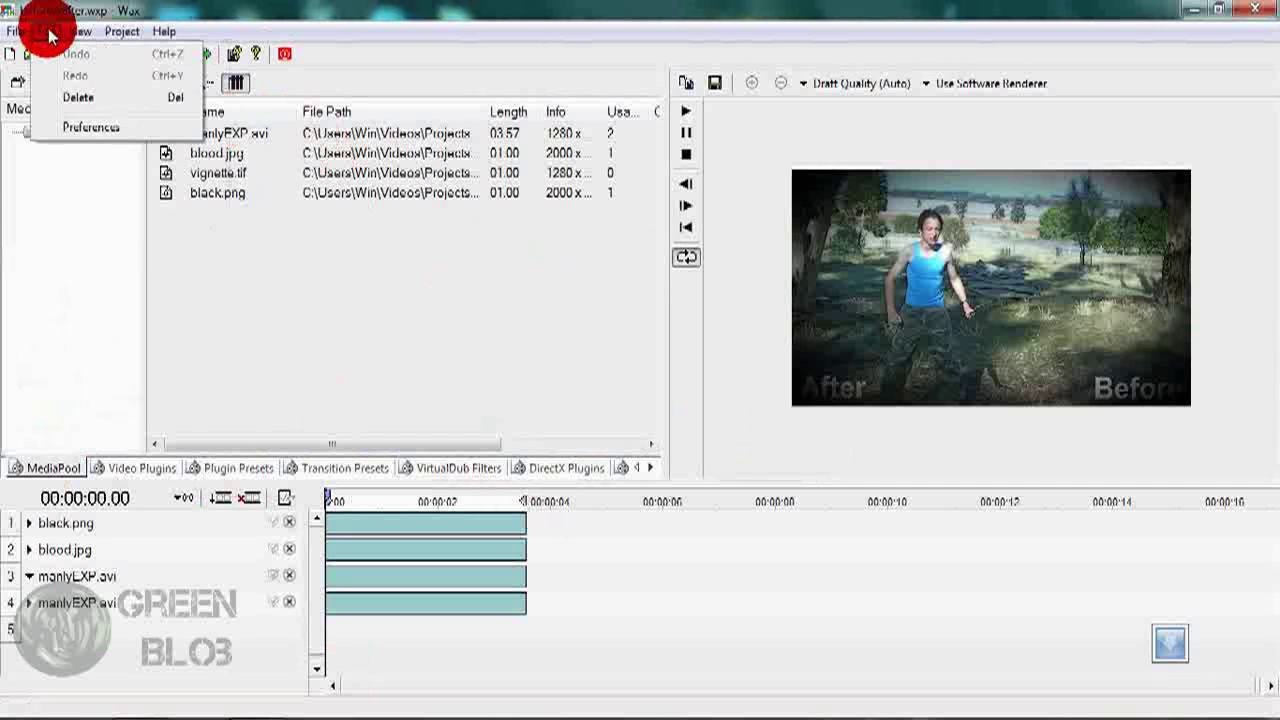
click(64, 128)
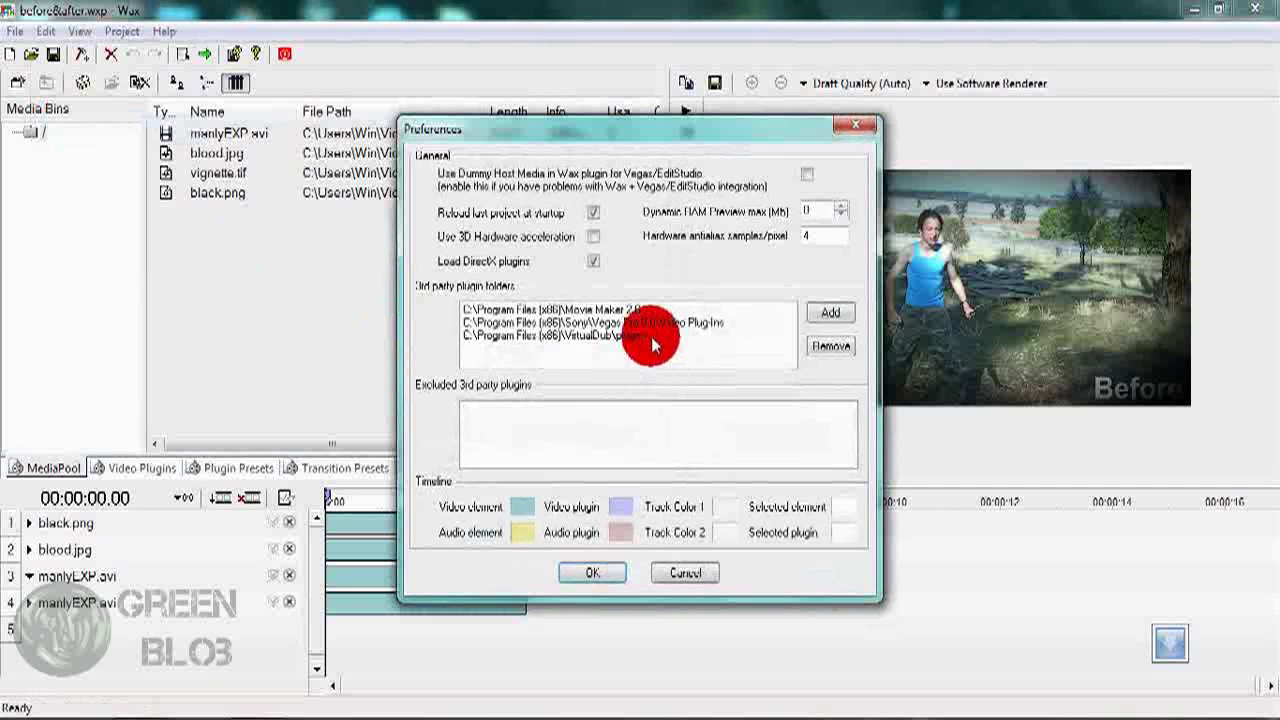
click(626, 337)
click(830, 346)
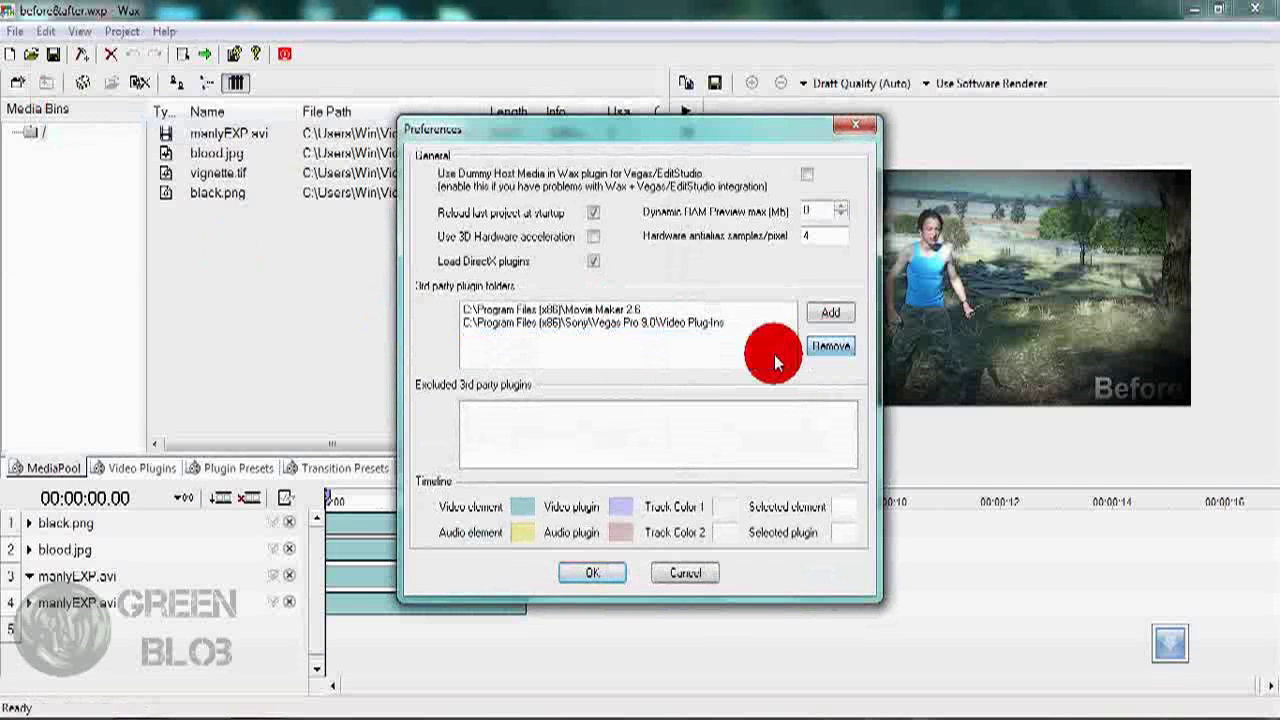
click(651, 323)
click(830, 346)
click(608, 309)
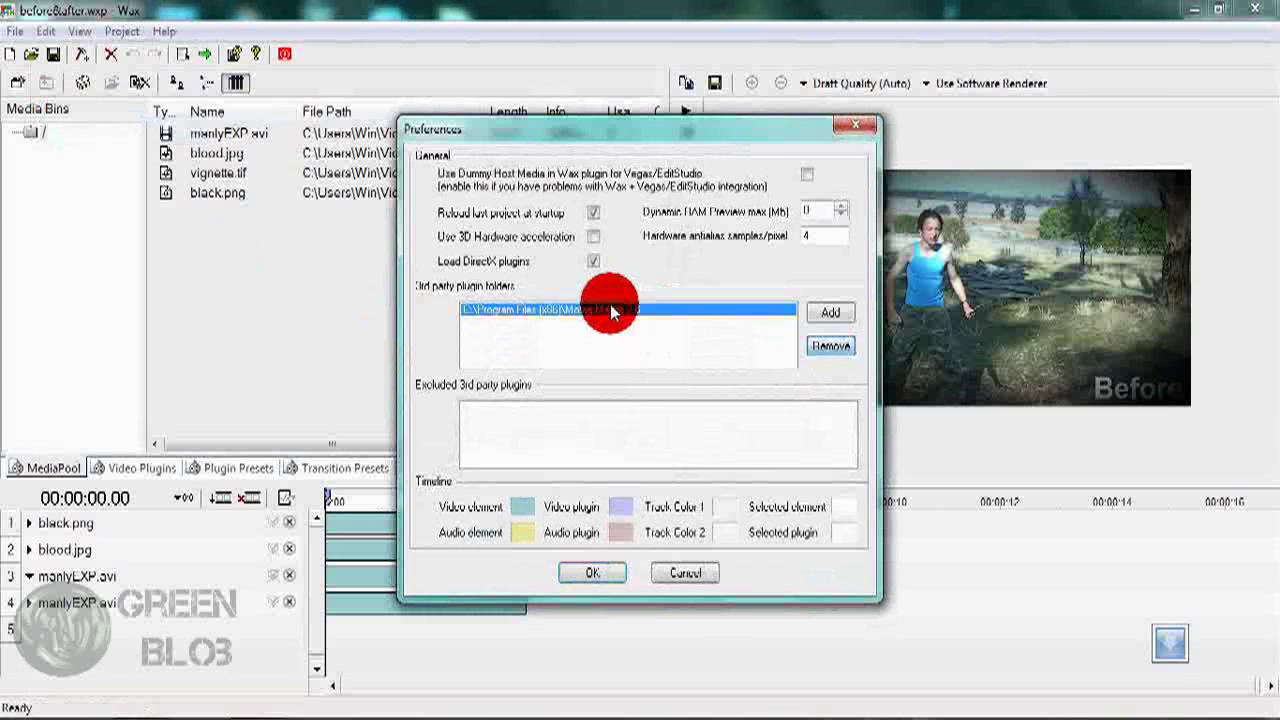
click(830, 346)
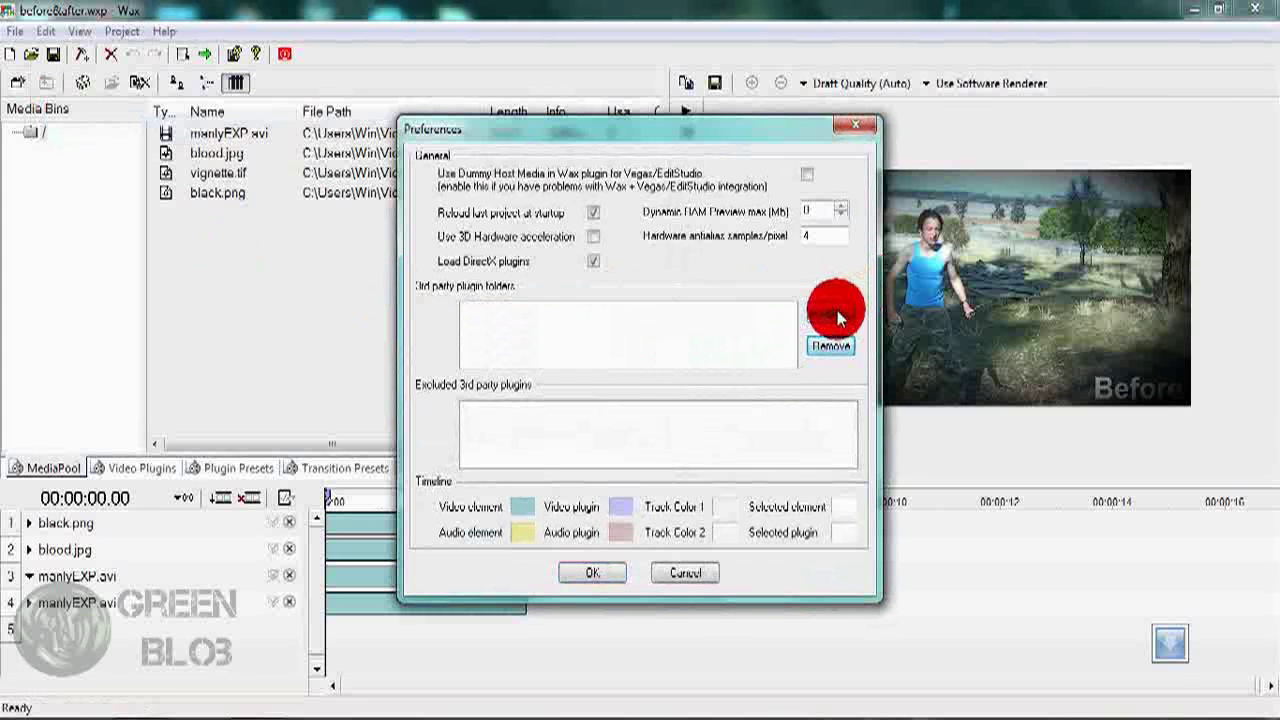
Start adding a plugin folder and browse to C:\Program Files (x86)\Sony\Vegas Pro 9.0.
click(838, 318)
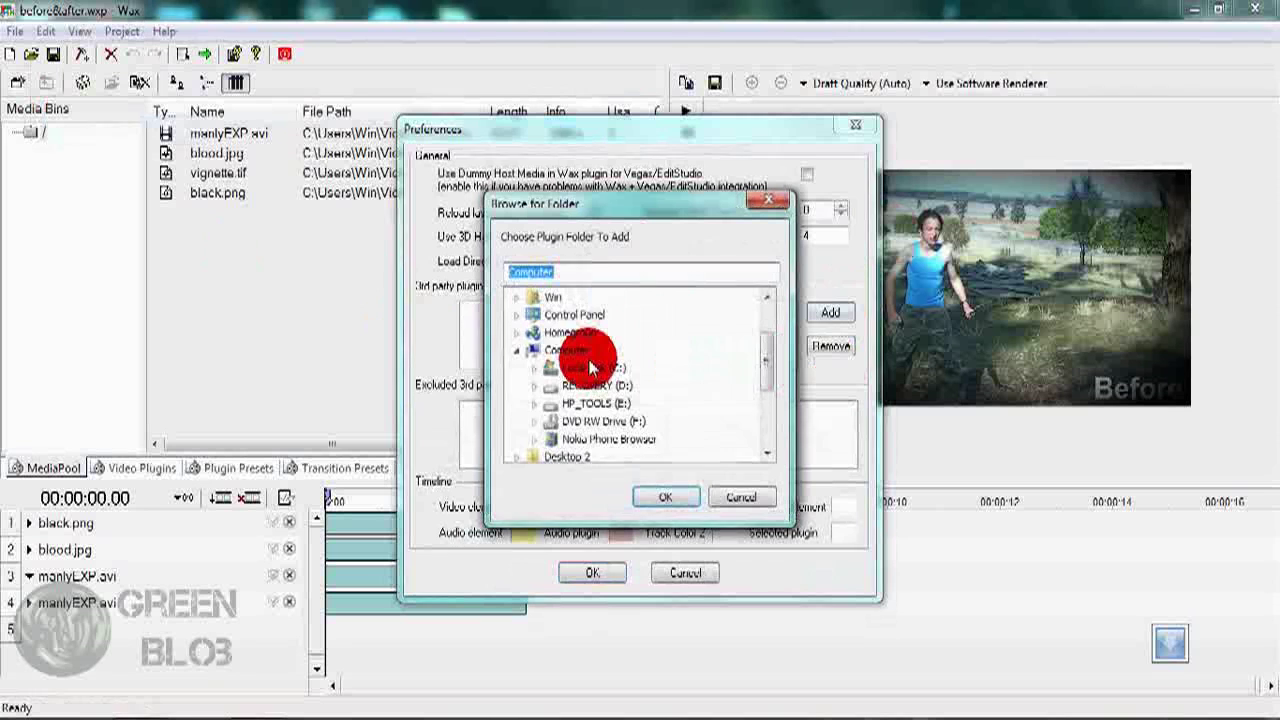
click(534, 369)
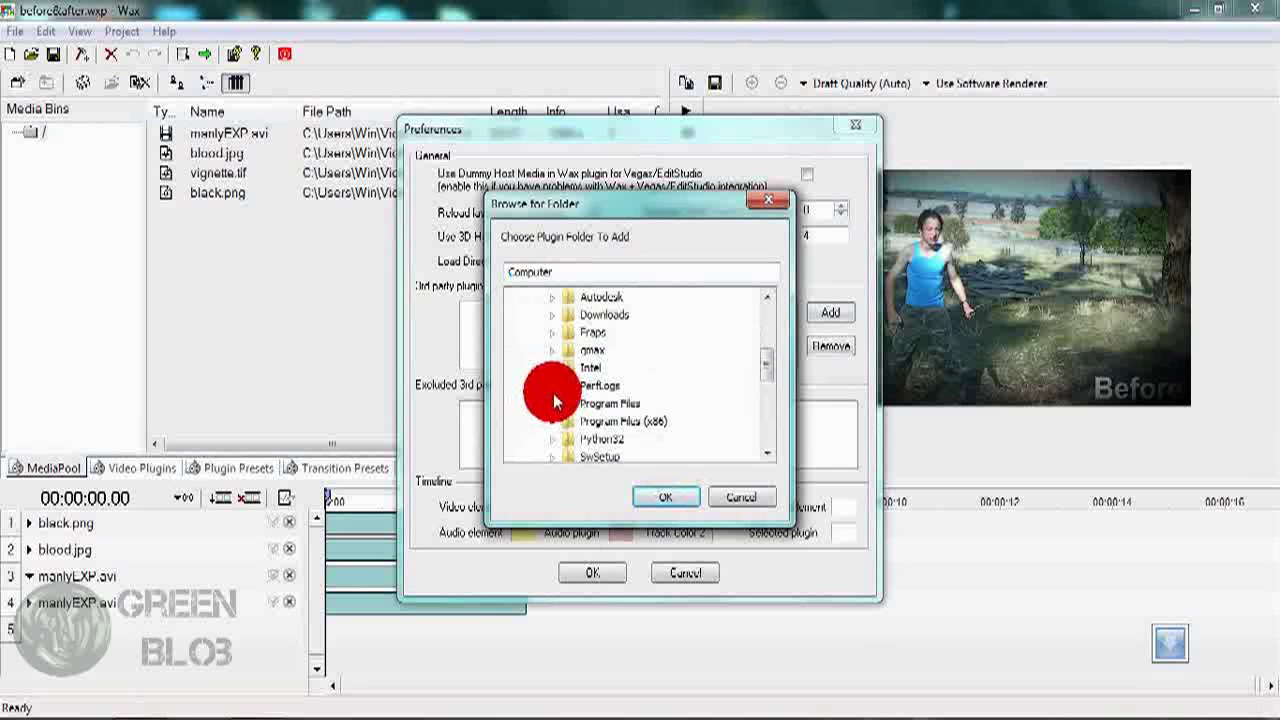
scroll(543, 377, down, 1)
click(551, 376)
scroll(553, 370, down, 3)
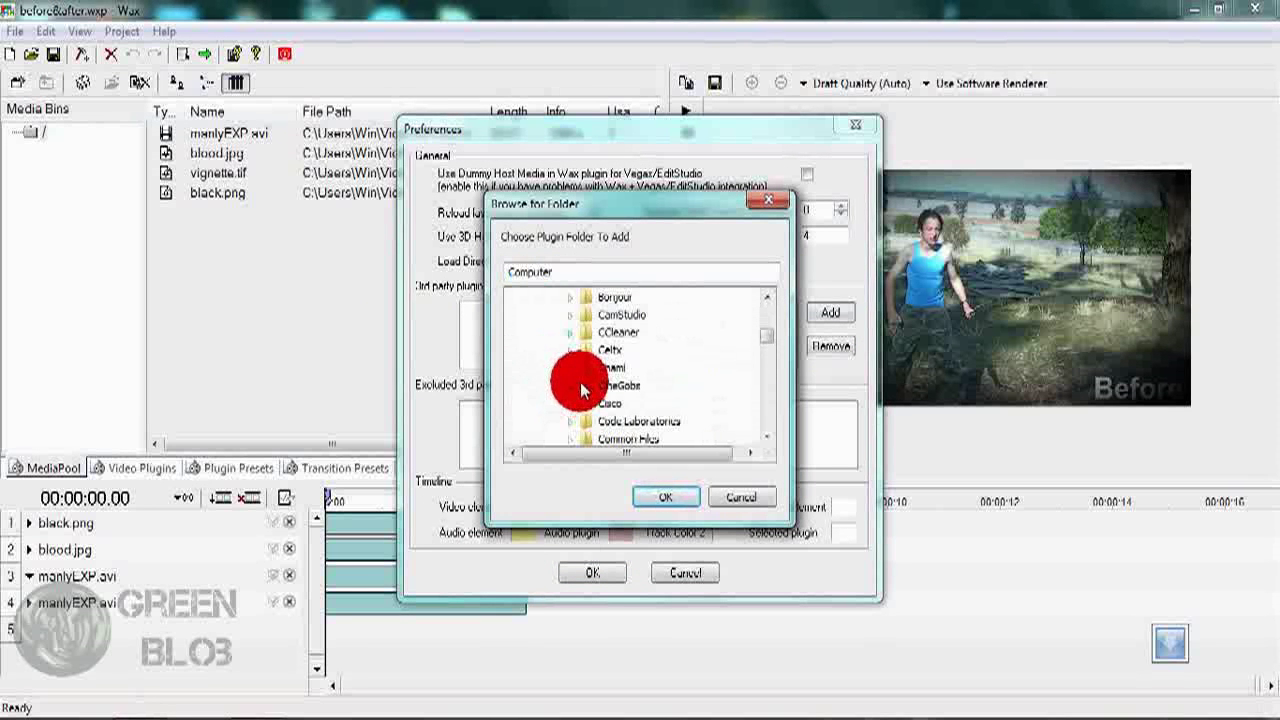
scroll(562, 397, down, 3)
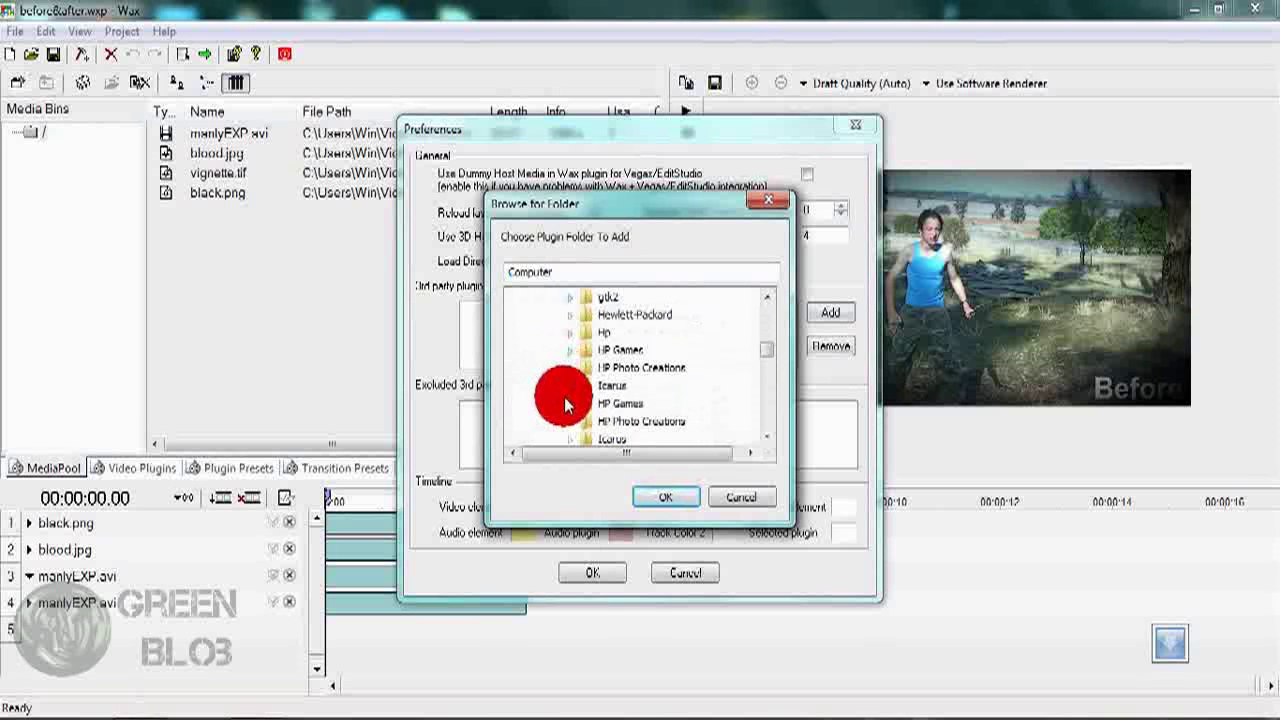
scroll(563, 400, down, 5)
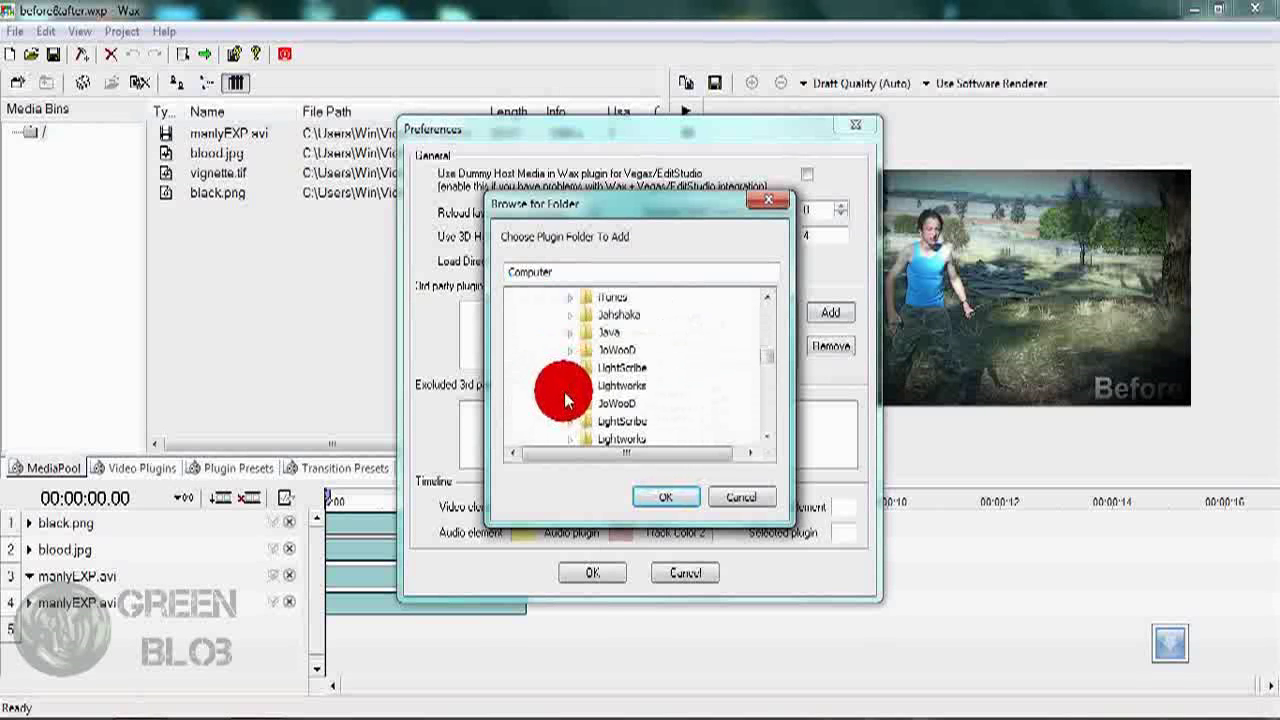
scroll(553, 389, down, 6)
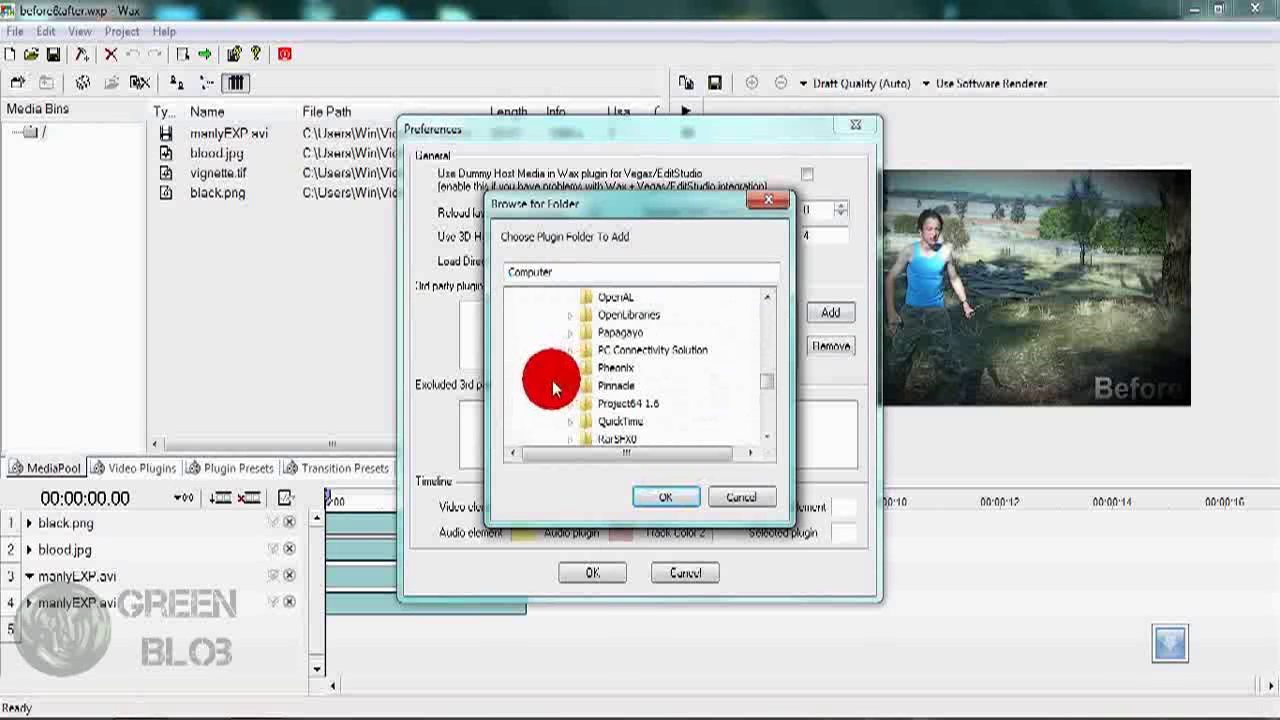
scroll(560, 392, down, 3)
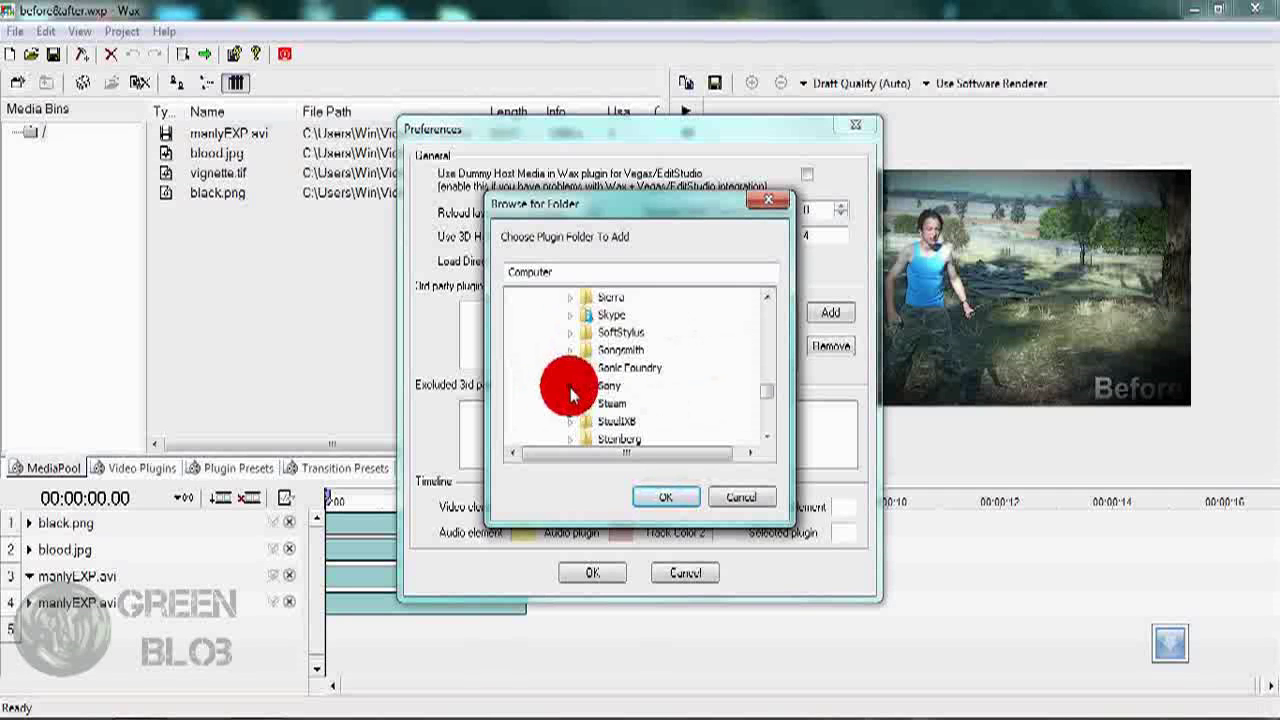
click(570, 390)
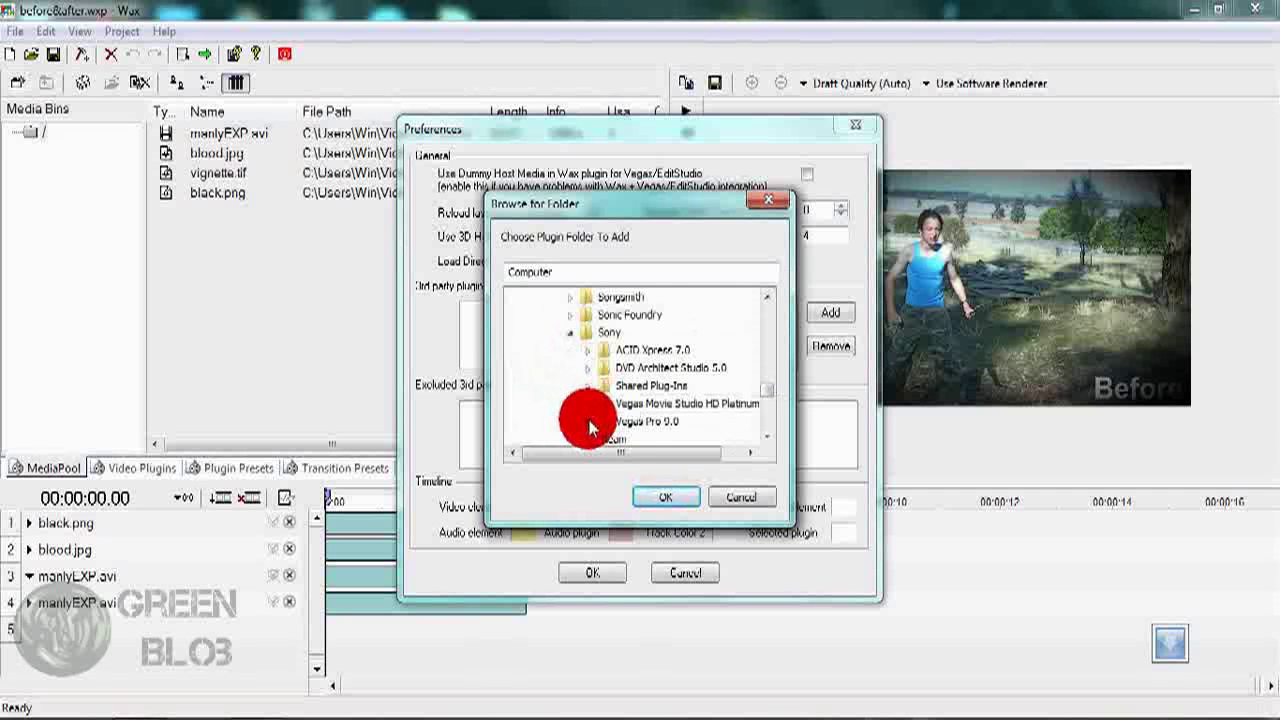
click(590, 425)
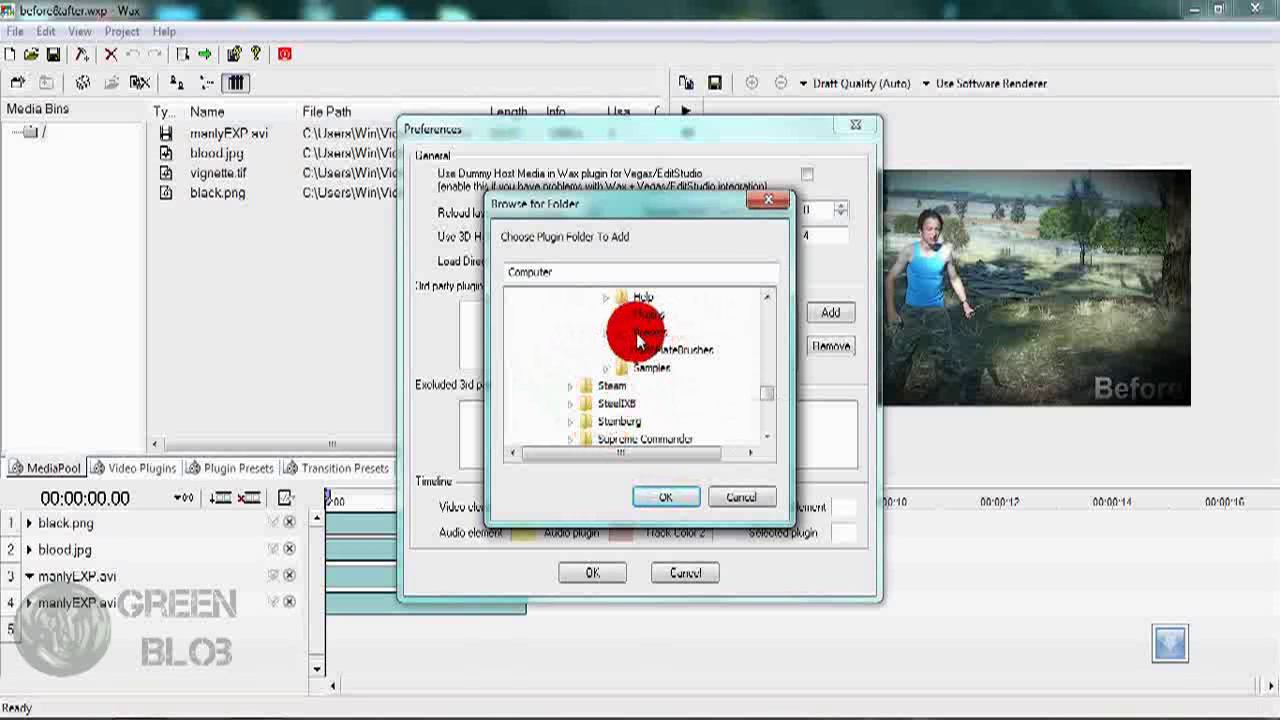
Choose the Vegas Pro 9.0 Plugins folder and save the preferences.
click(608, 335)
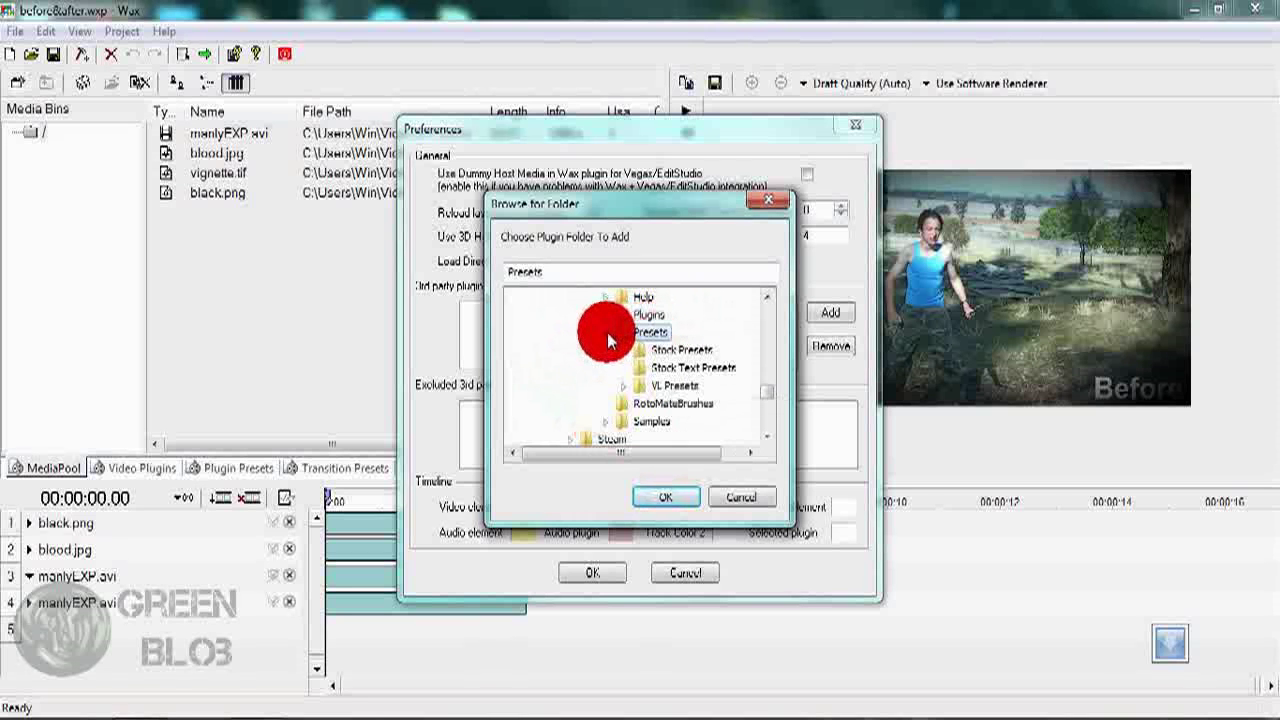
click(607, 334)
scroll(620, 362, up, 1)
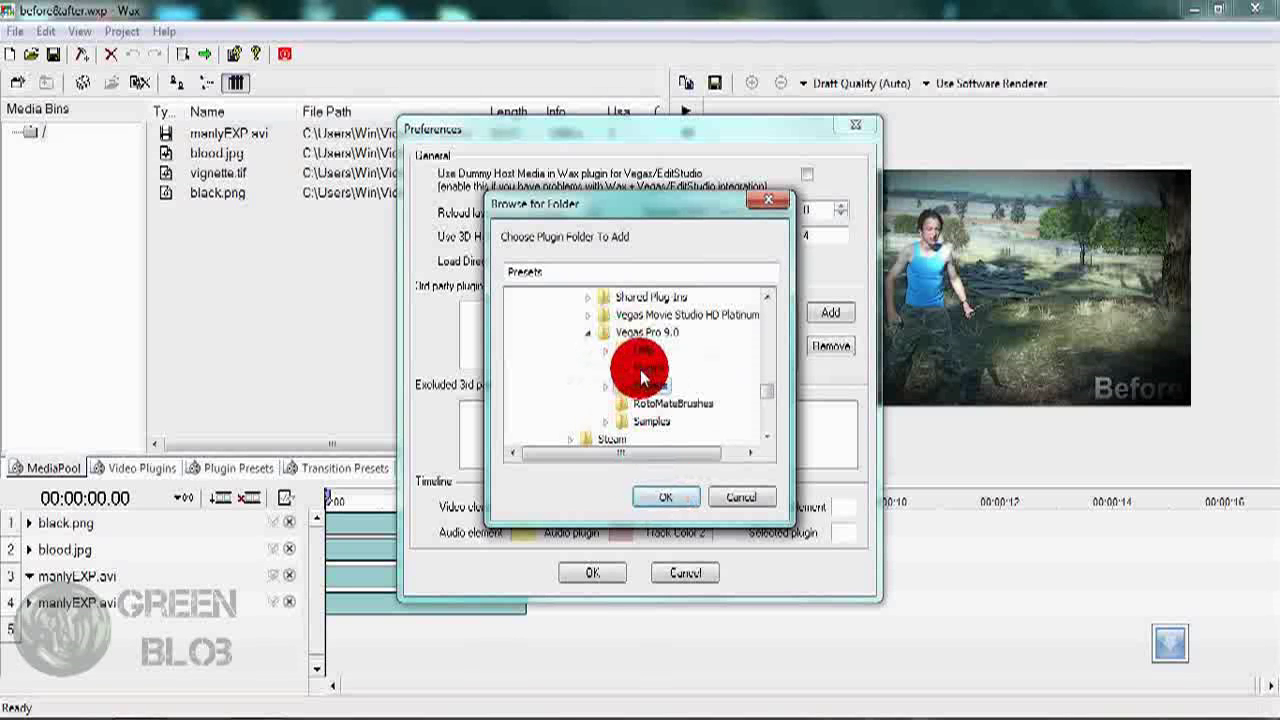
click(645, 369)
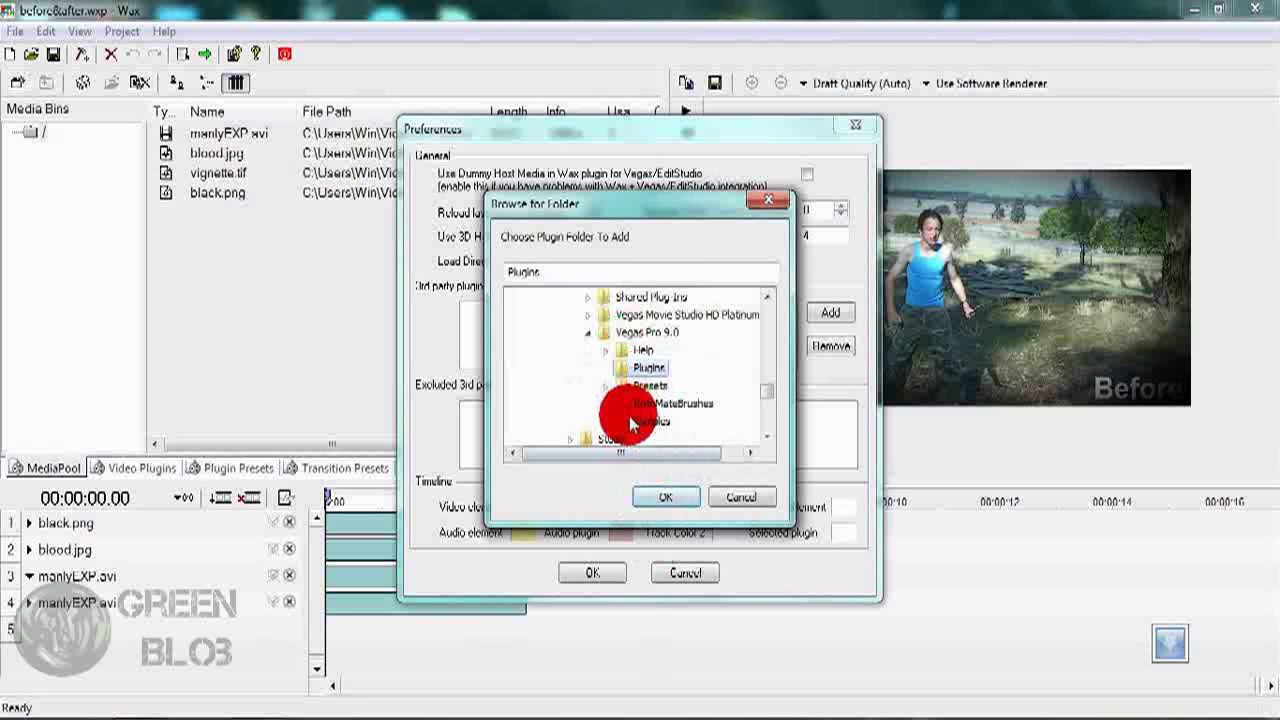
click(670, 499)
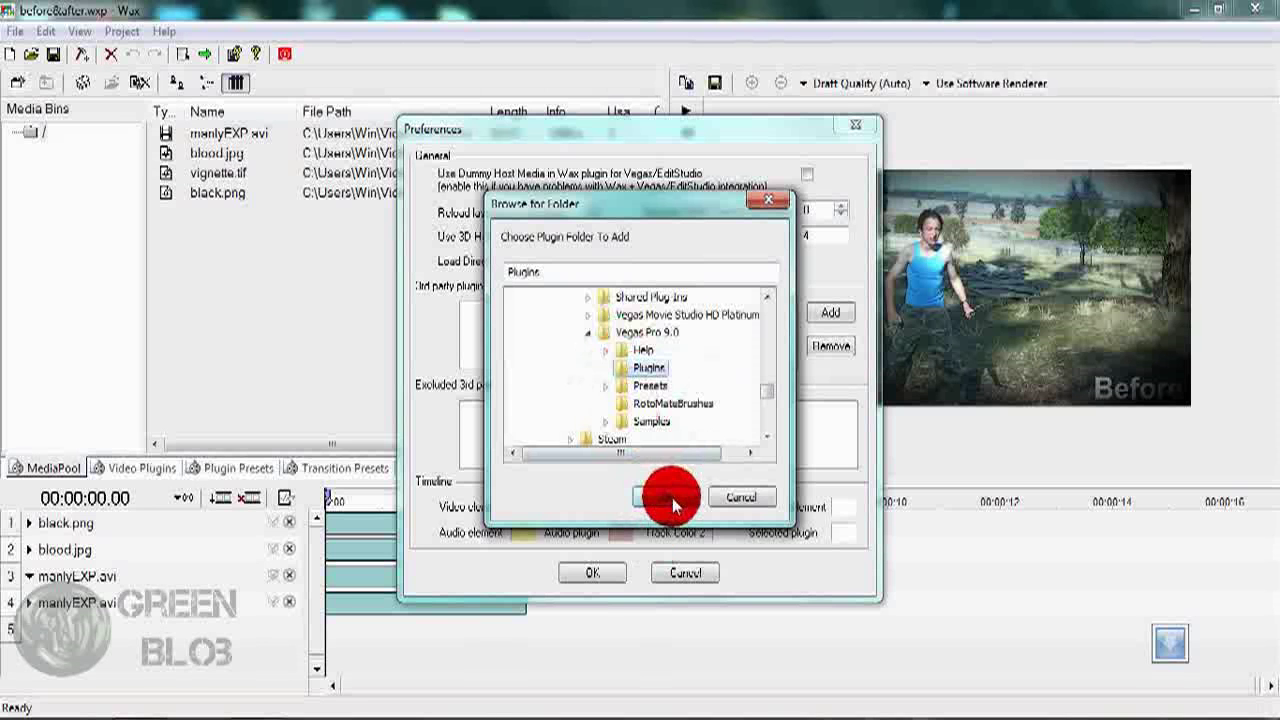
click(613, 591)
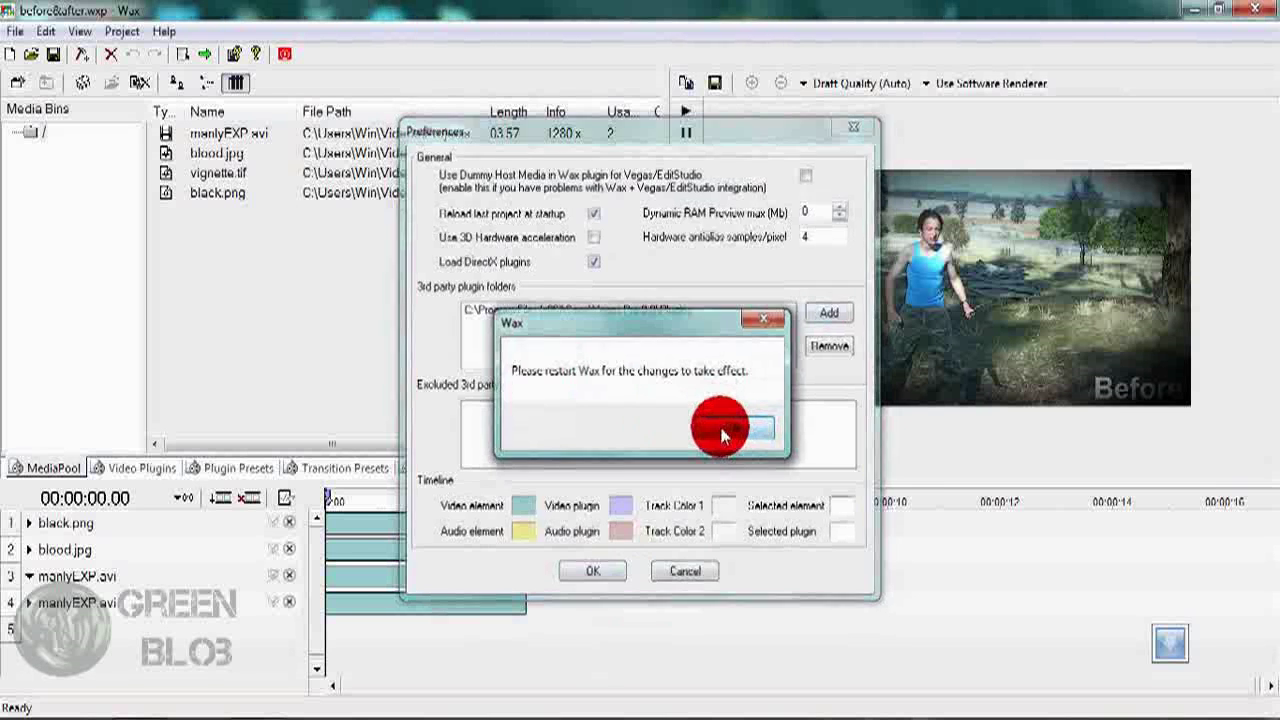
Acknowledge the restart notice, quit Wax and close the Vegas Pro 9.0 folder window.
click(727, 432)
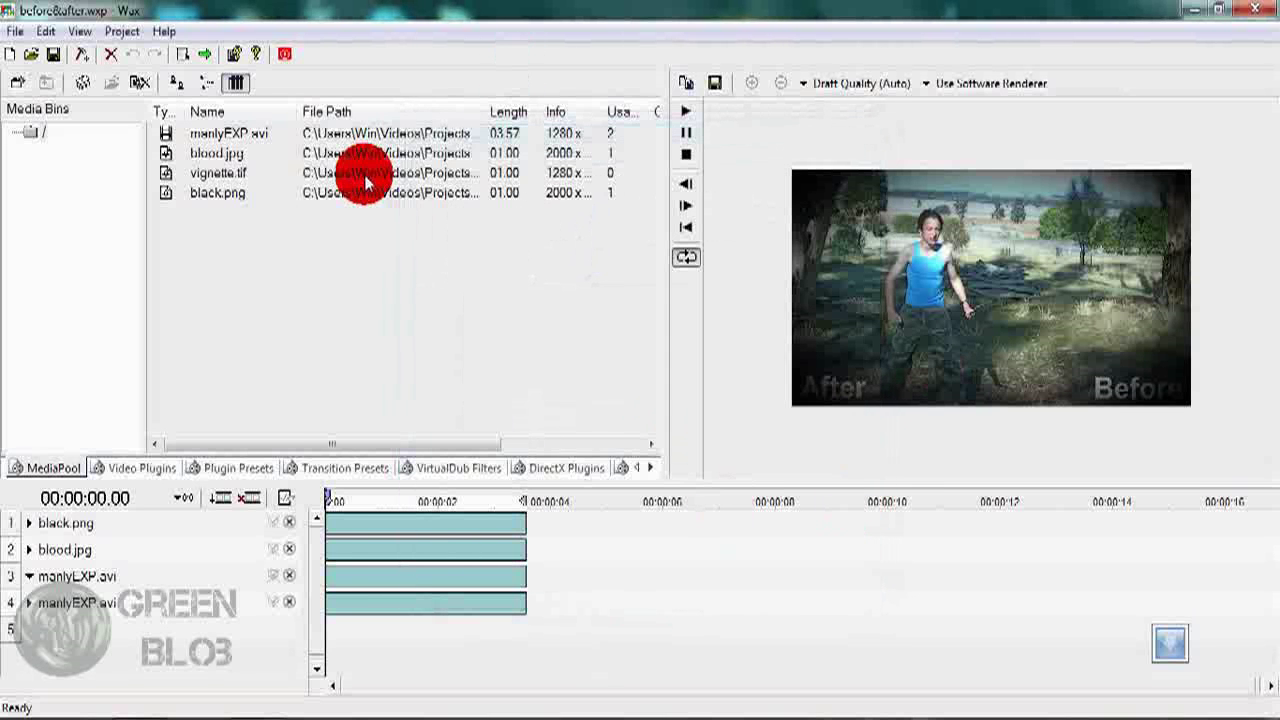
click(1260, 10)
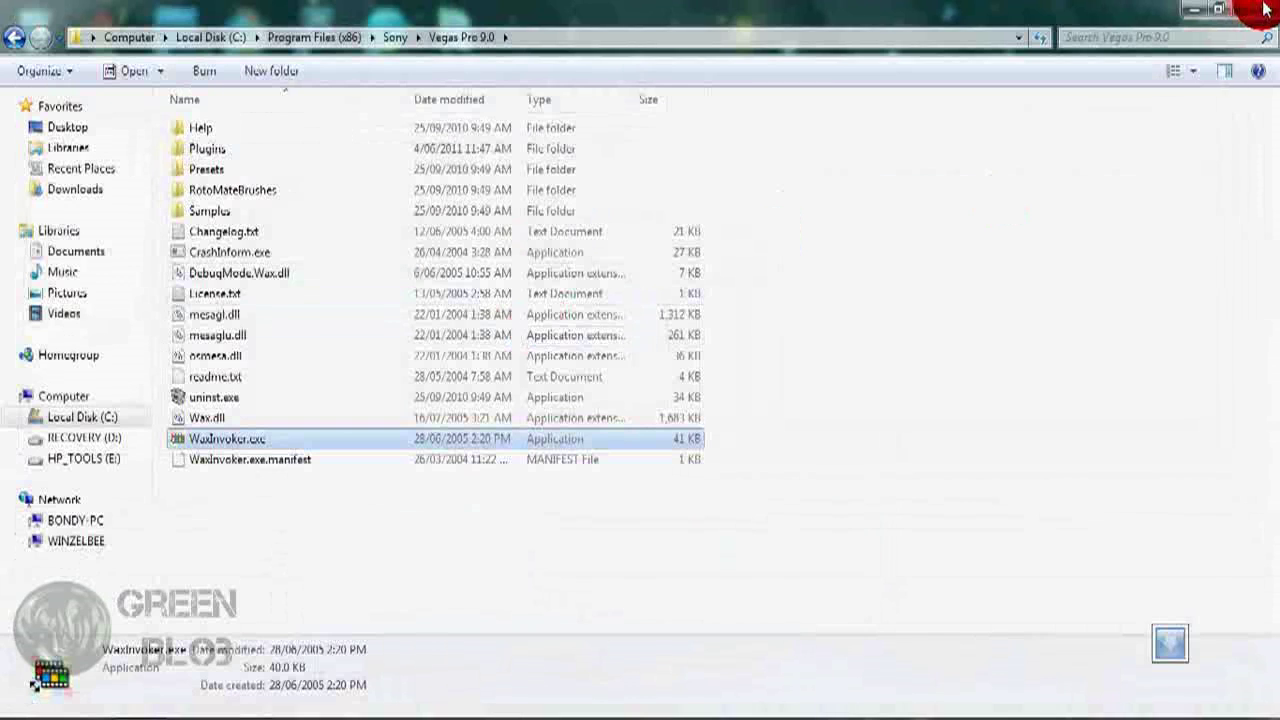
click(1265, 9)
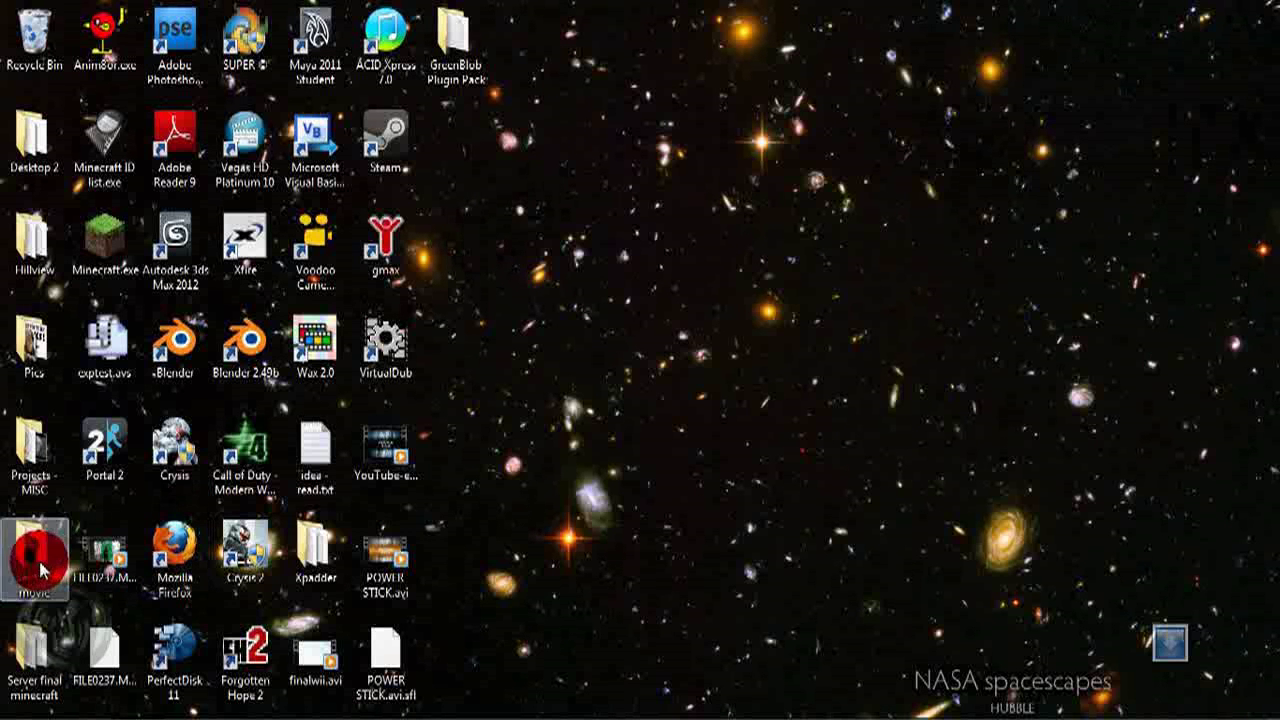
Relaunch Wax 2.0 and view the Levels description in the FreeFrame plugin list.
double_click(305, 360)
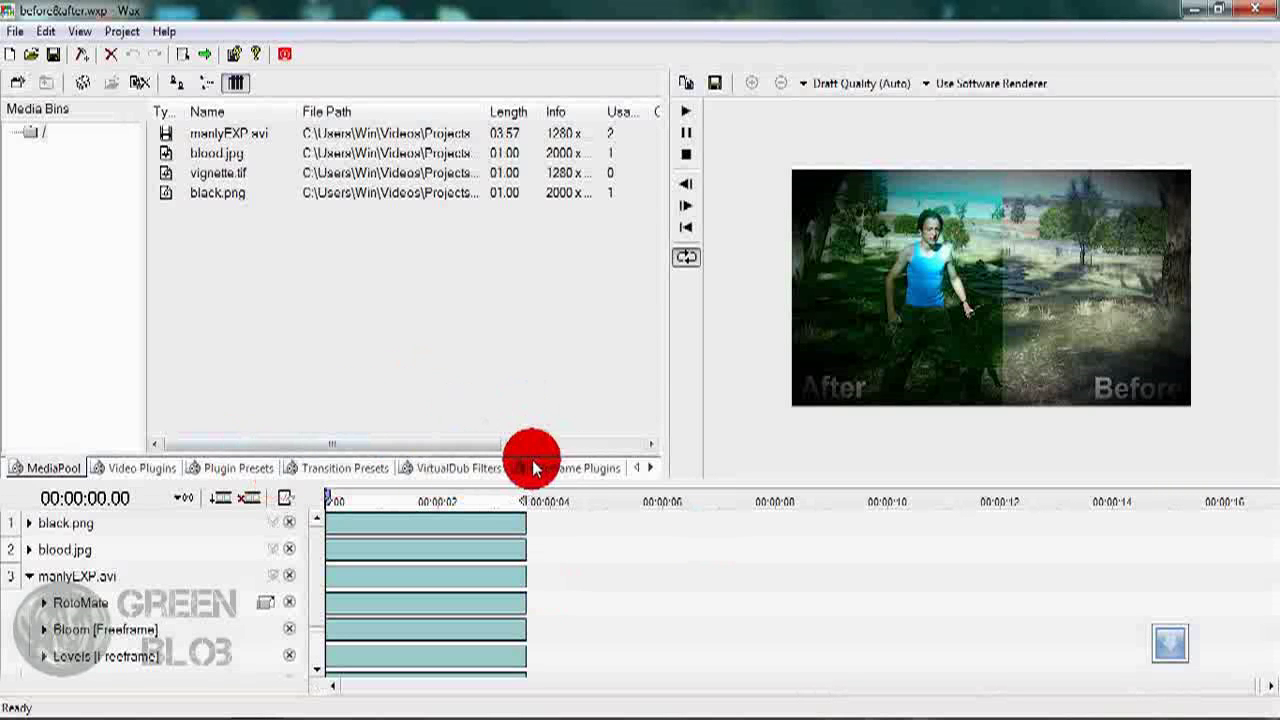
click(560, 468)
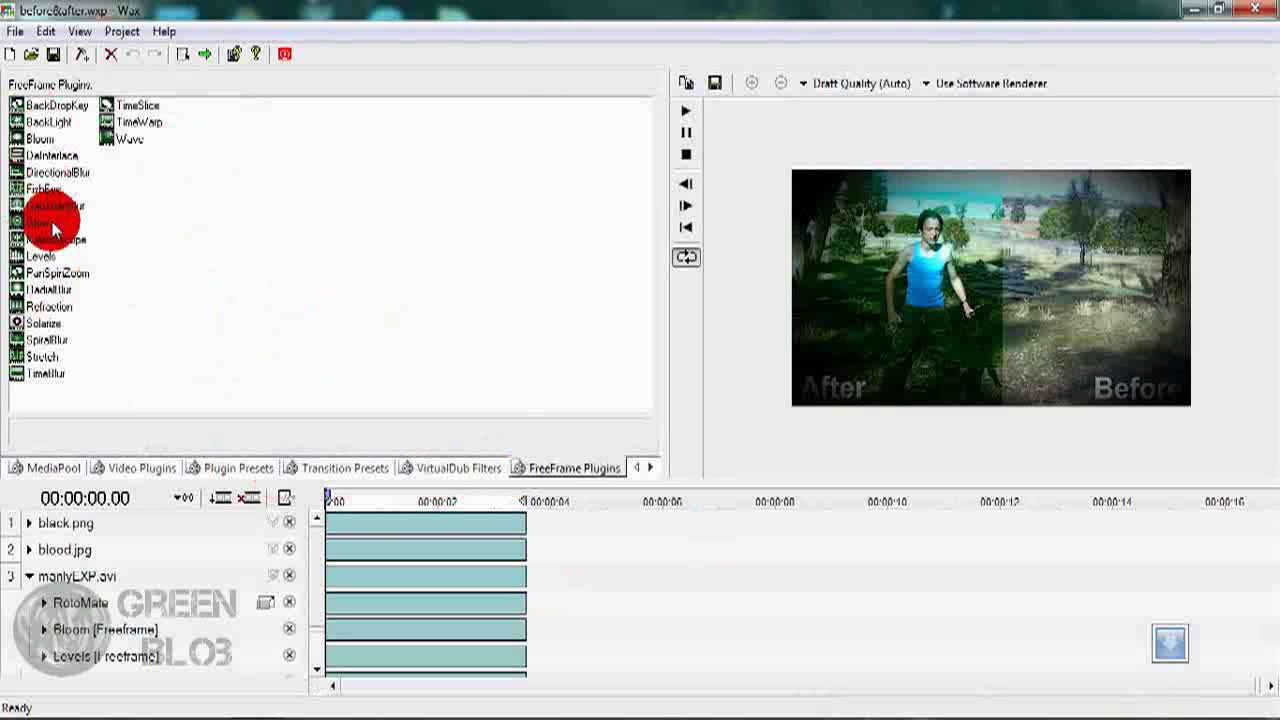
click(40, 258)
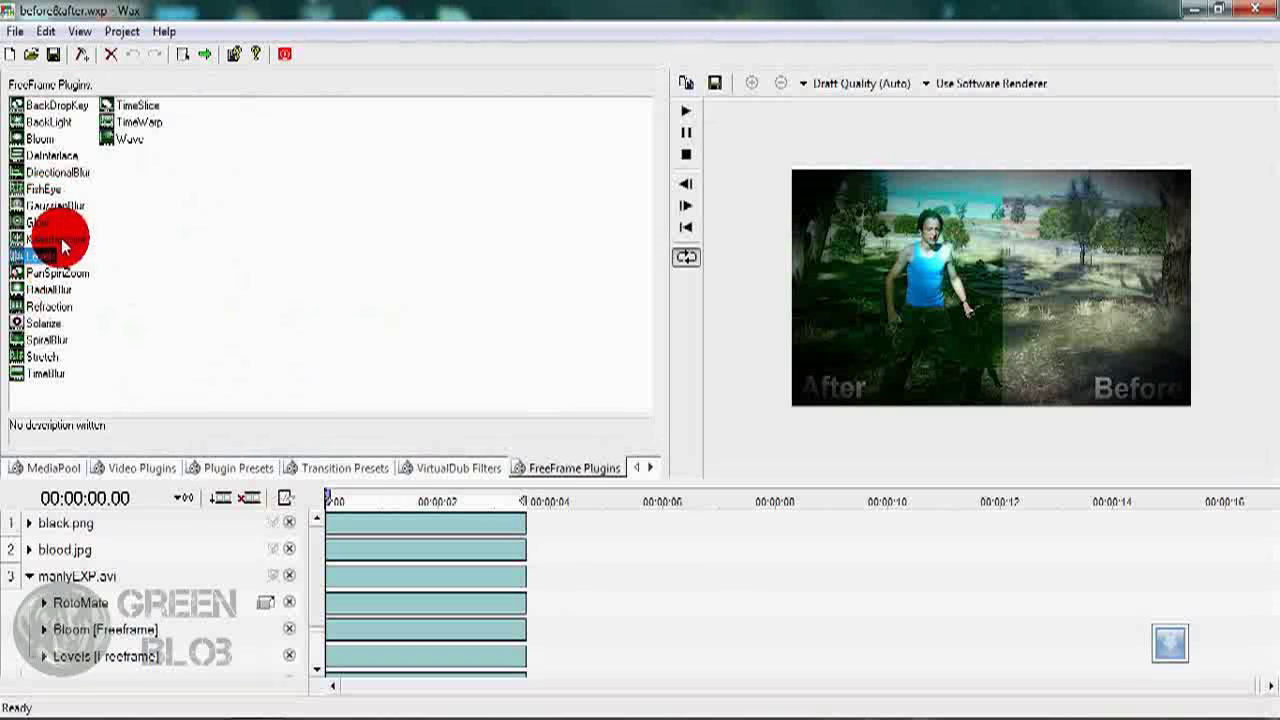
click(33, 222)
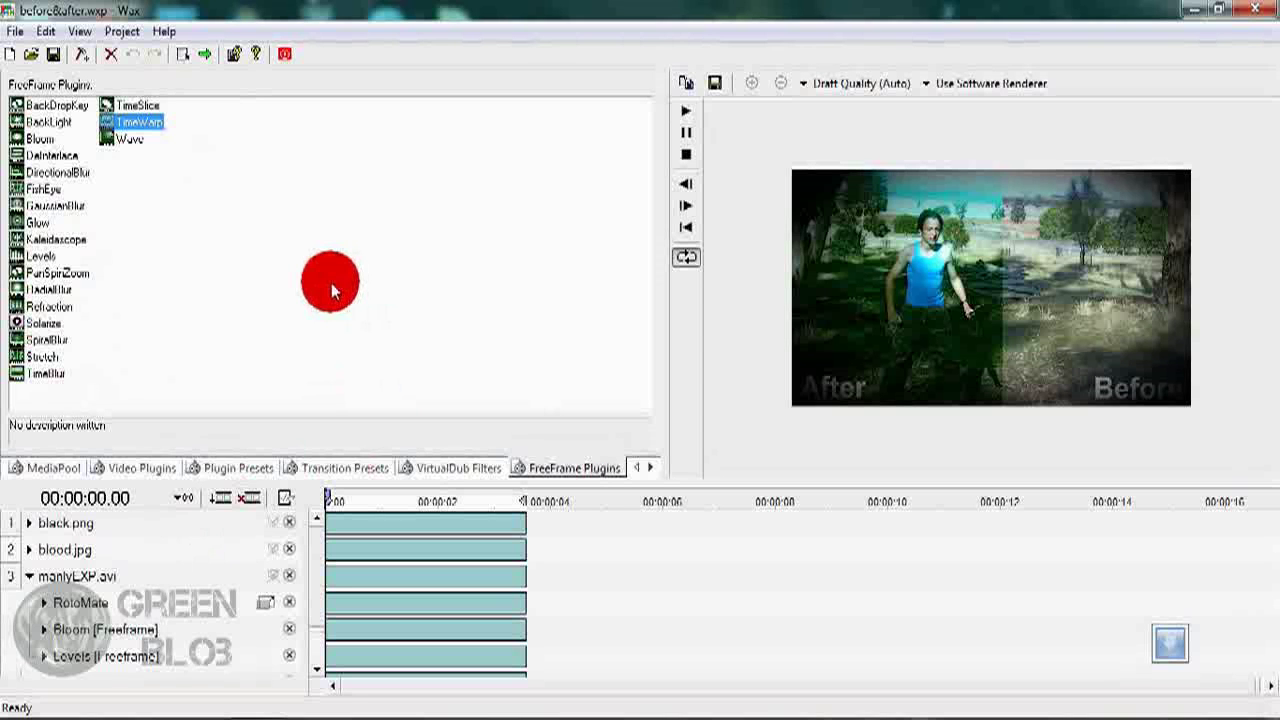
click(449, 467)
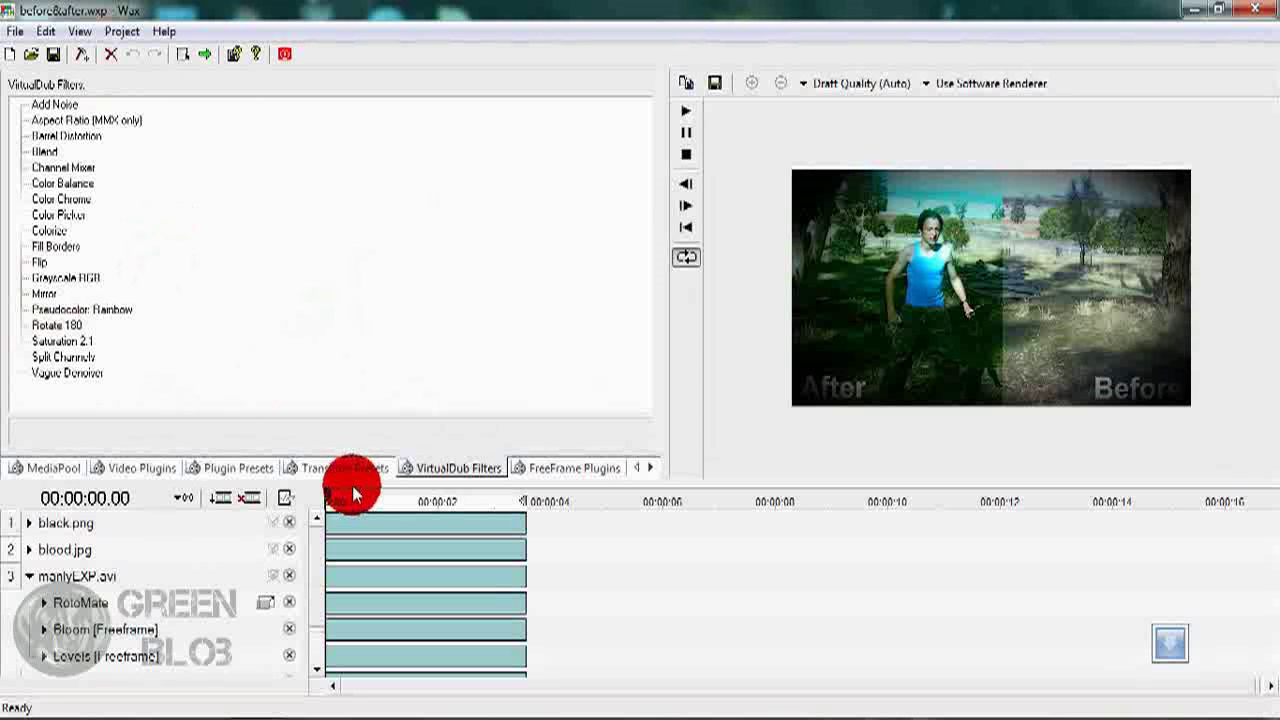
drag(352, 500, 107, 493)
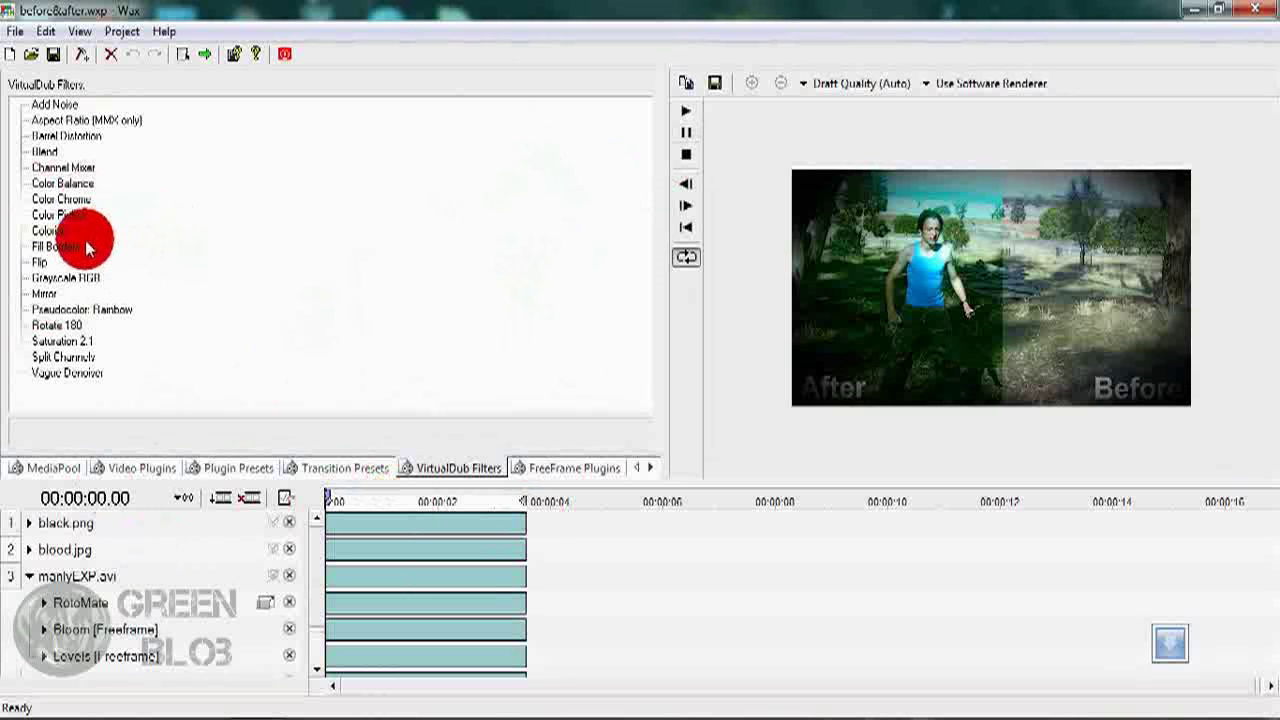
click(545, 474)
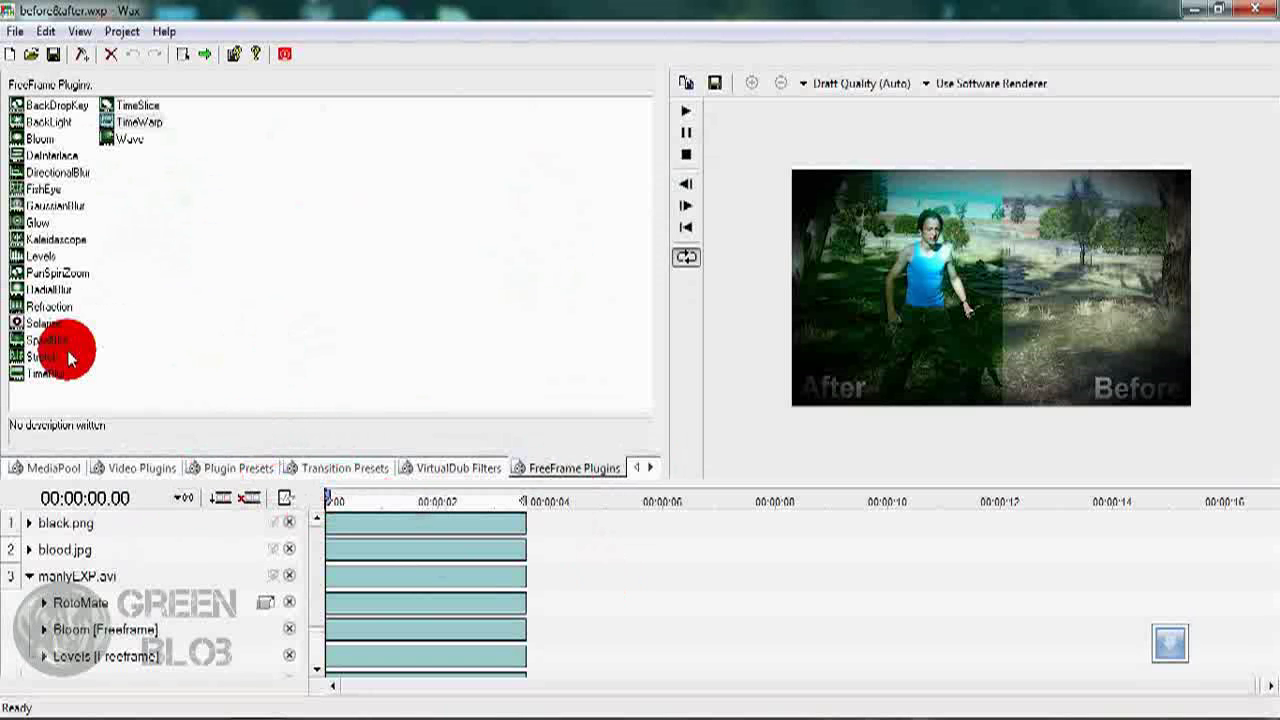
Create a new project with a 30 fps frame rate.
click(15, 31)
click(40, 46)
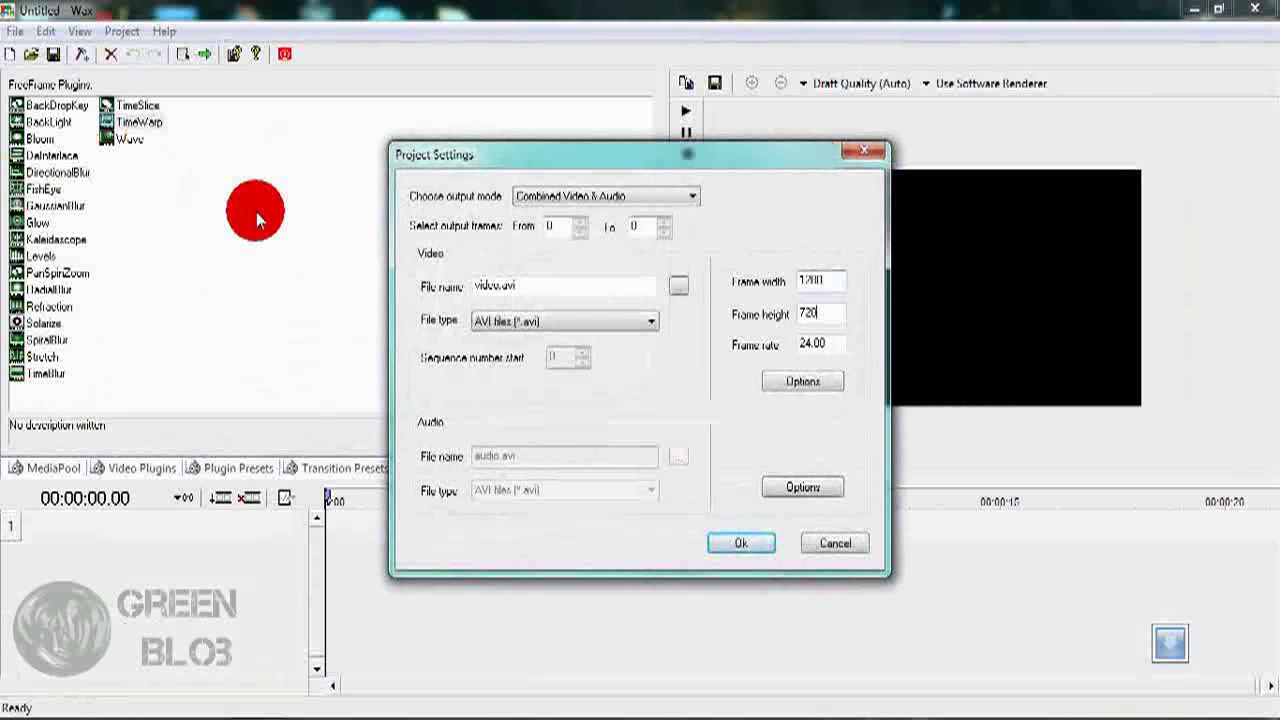
text(30)
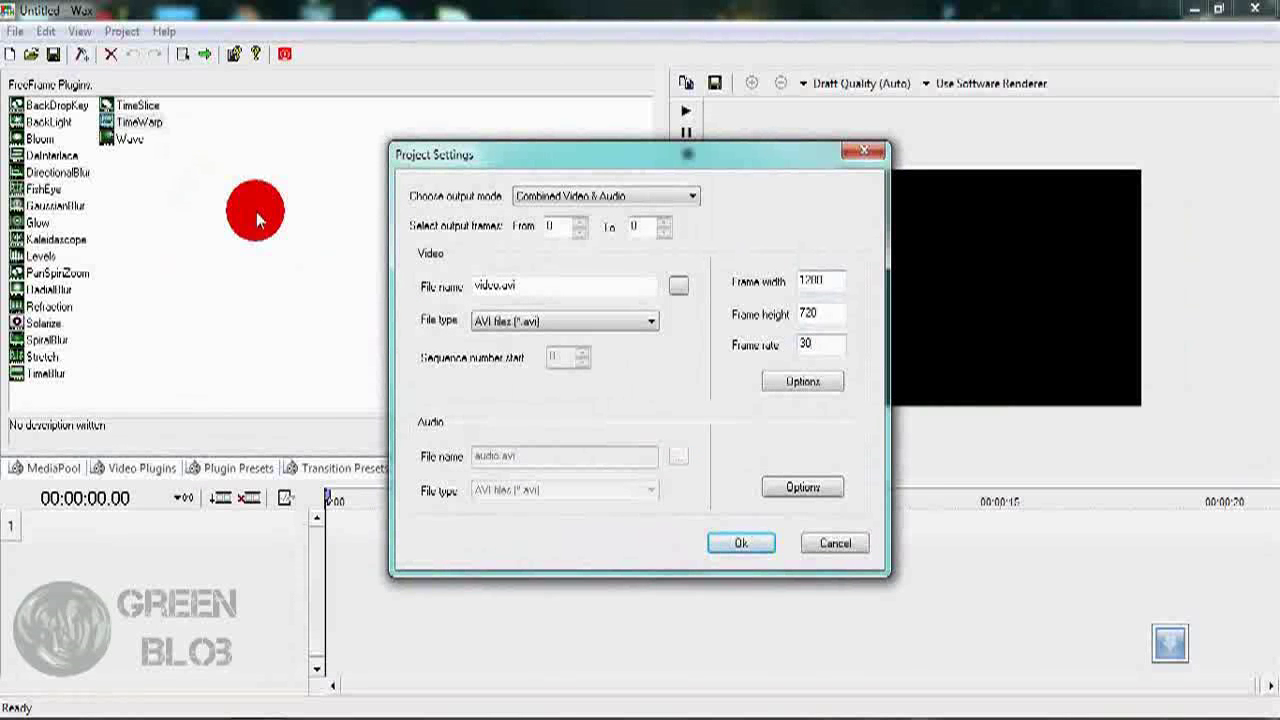
key(Return)
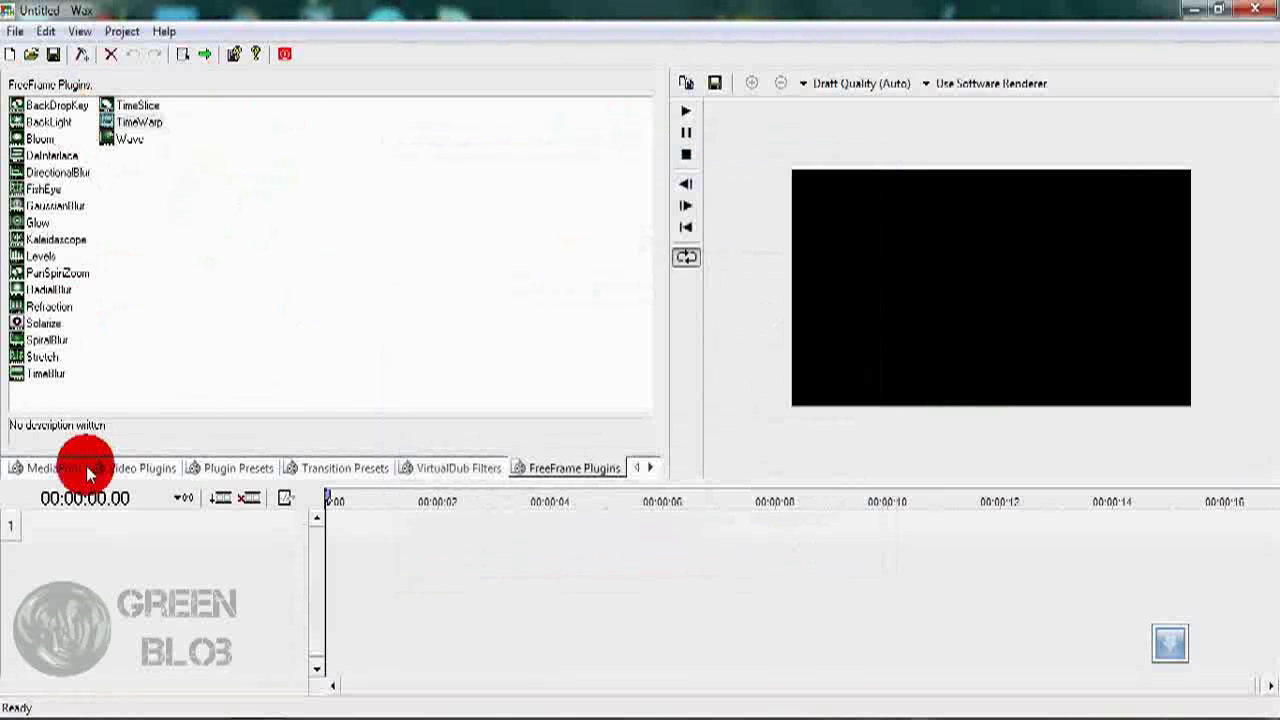
Import source_footage into the media pool, place it on track 1 and preview it.
click(47, 476)
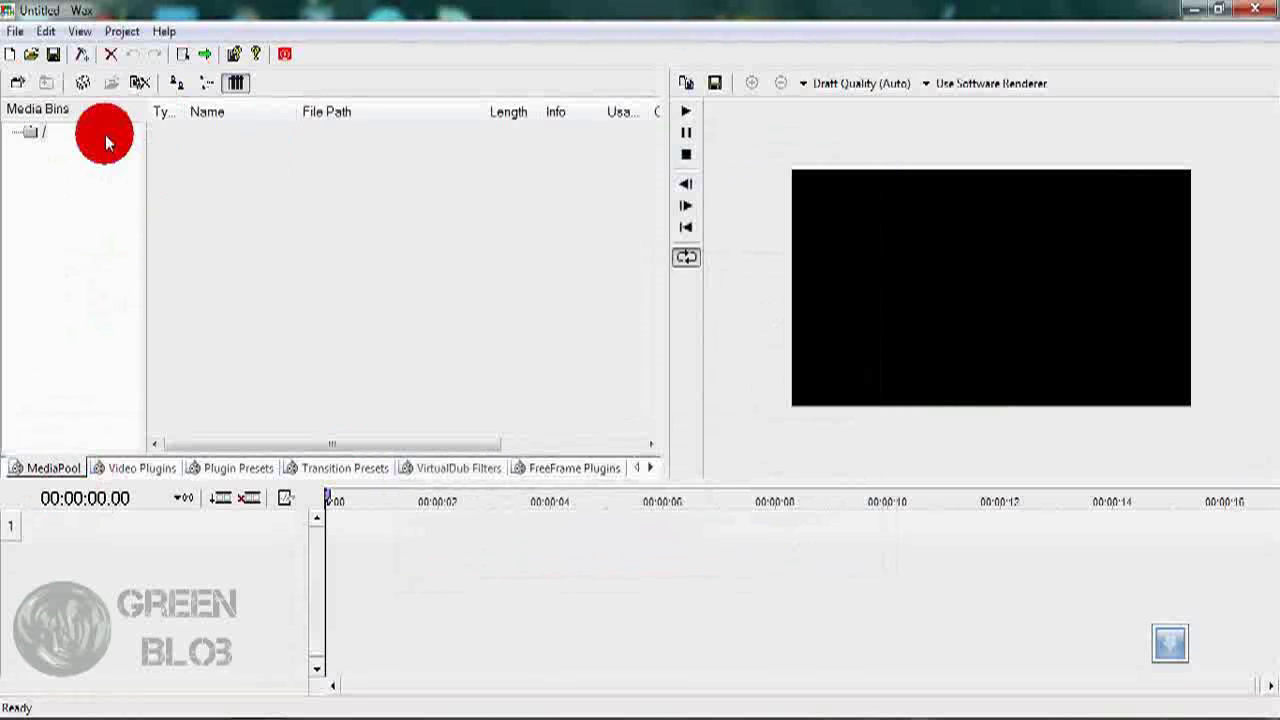
double_click(381, 400)
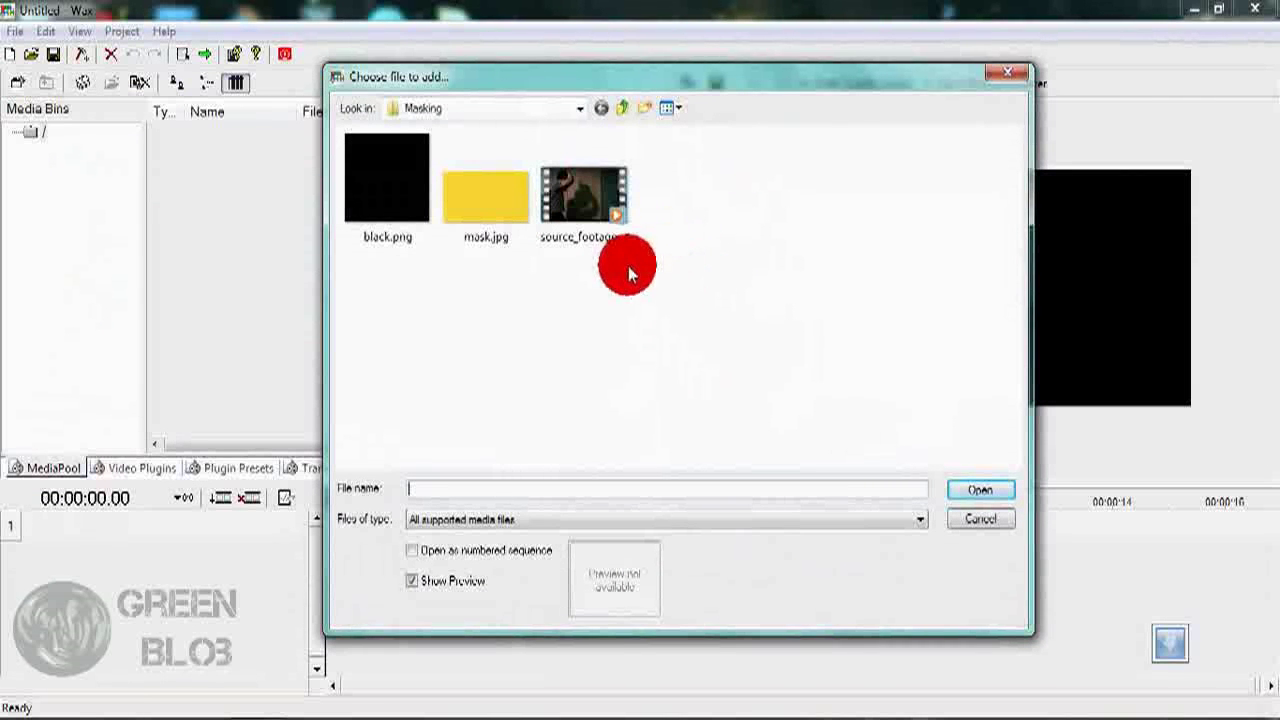
double_click(606, 212)
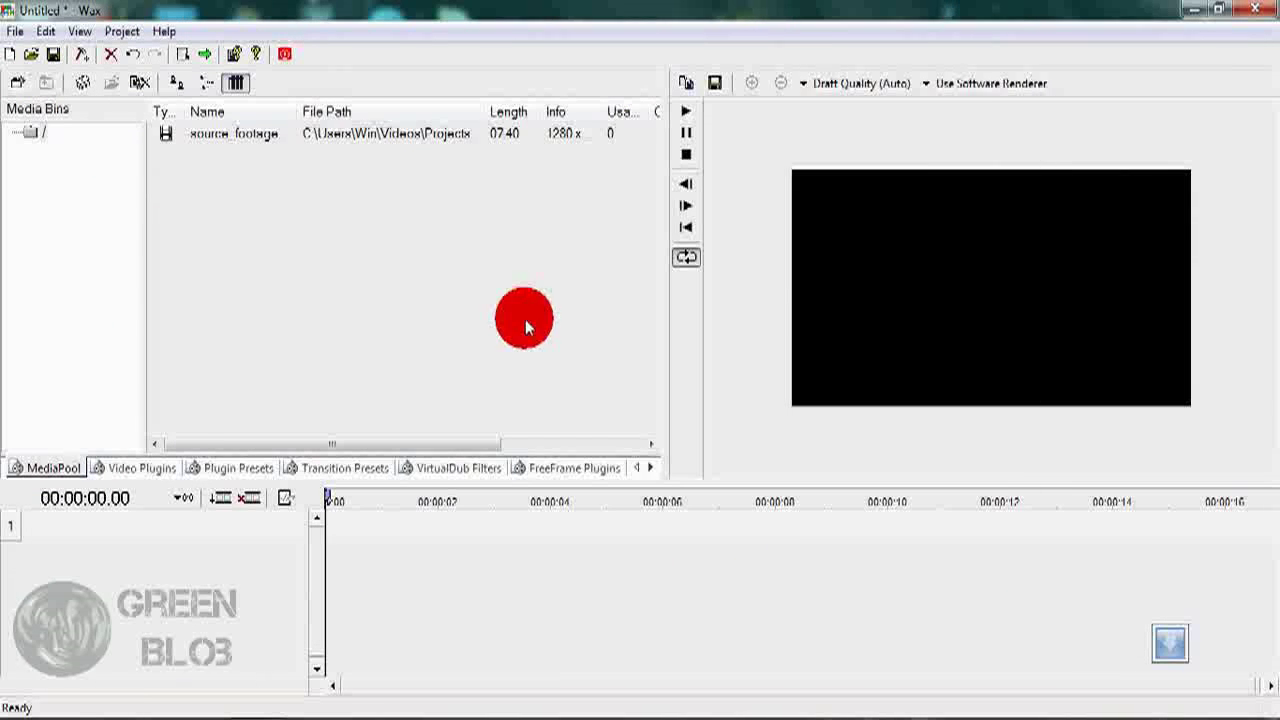
drag(214, 134, 348, 549)
drag(345, 500, 549, 508)
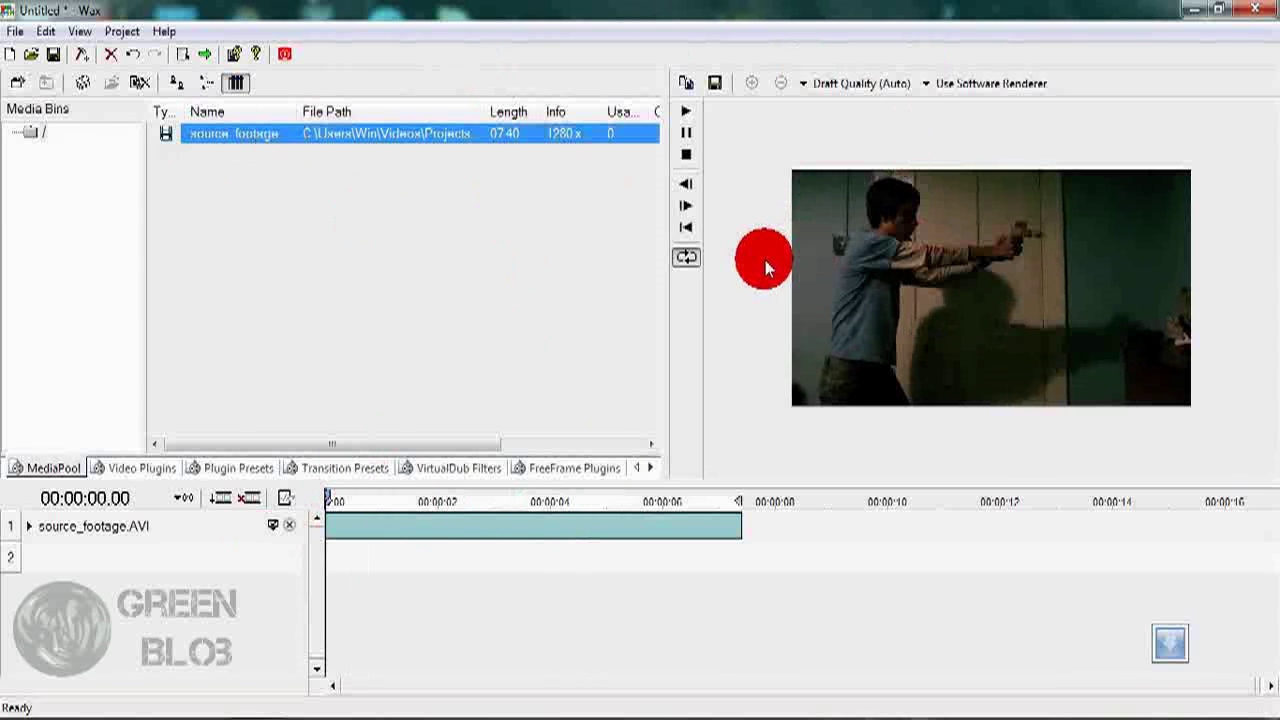
Drop the Levels FreeFrame plugin onto source_footage and enable its Auto option.
click(553, 463)
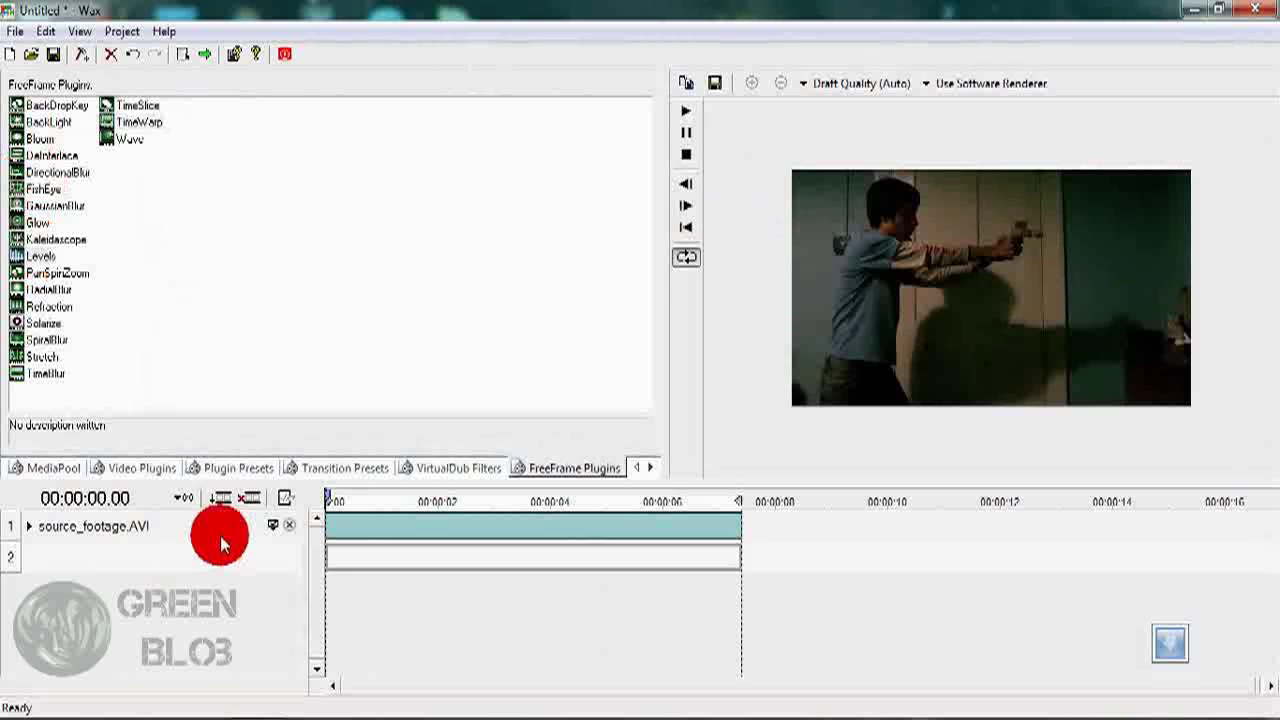
drag(221, 543, 200, 571)
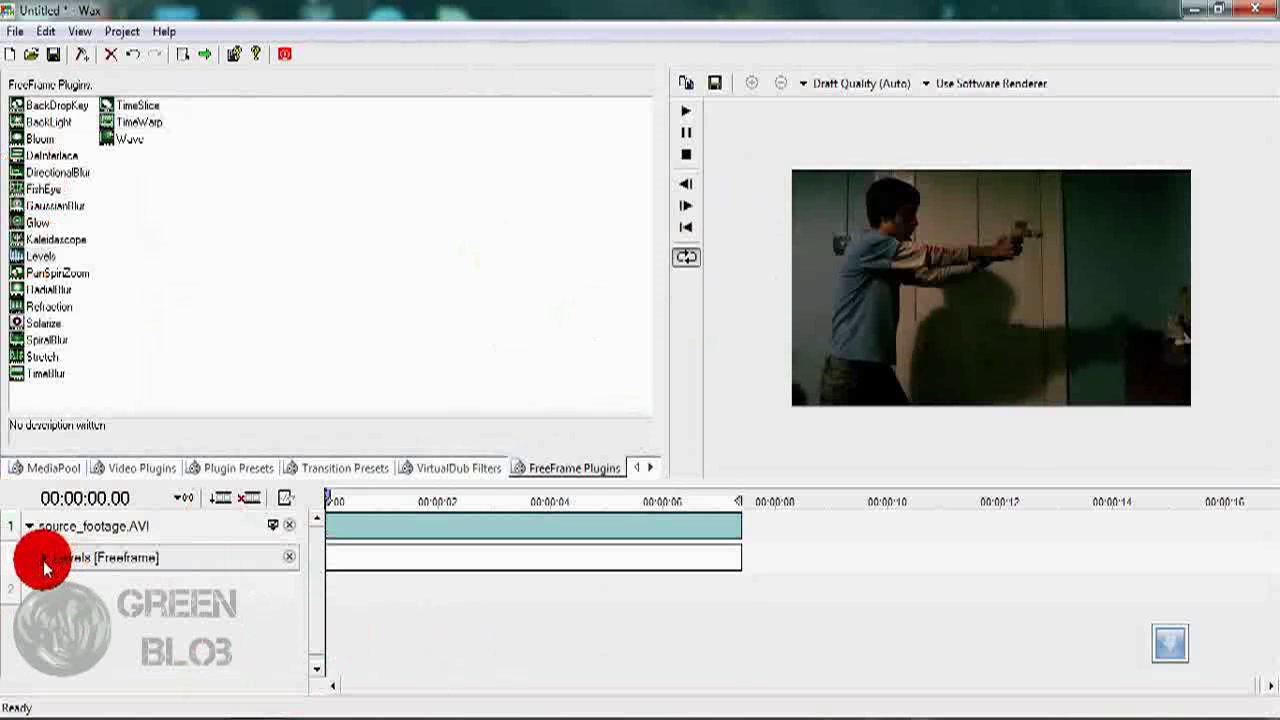
click(45, 560)
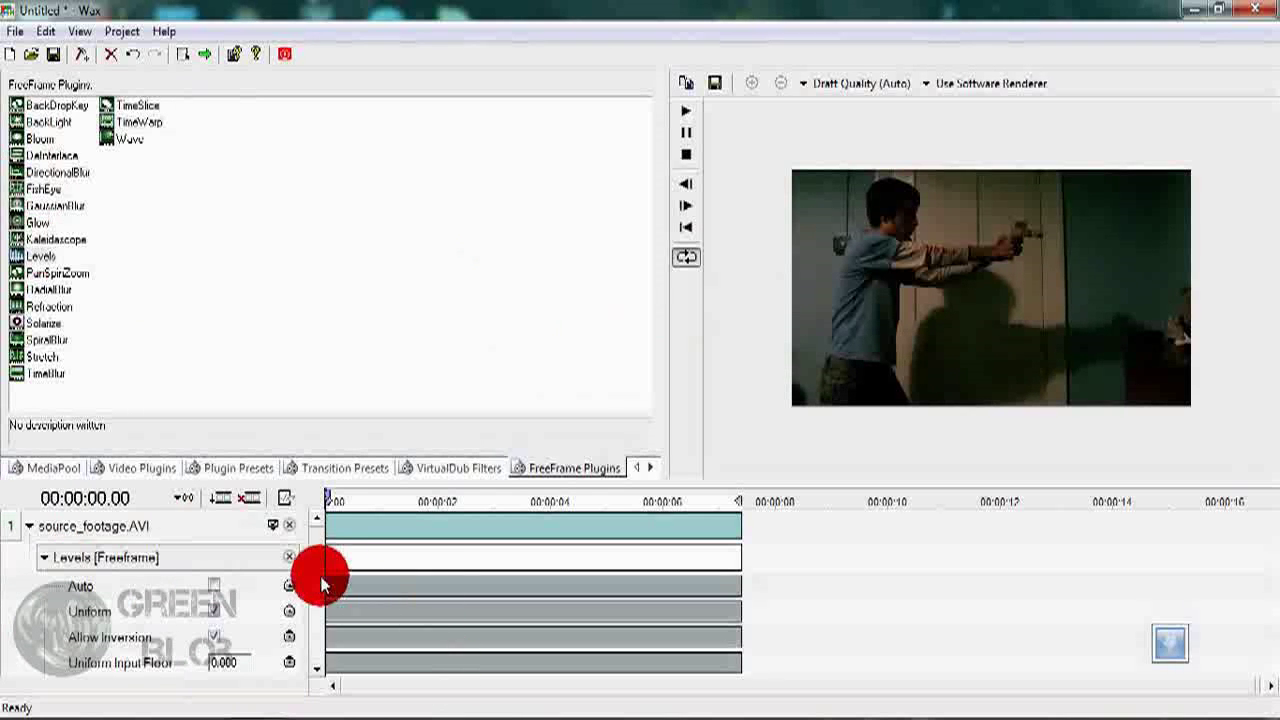
mouse_move(314, 543)
mouse_down()
mouse_move(316, 585)
mouse_move(309, 543)
mouse_up()
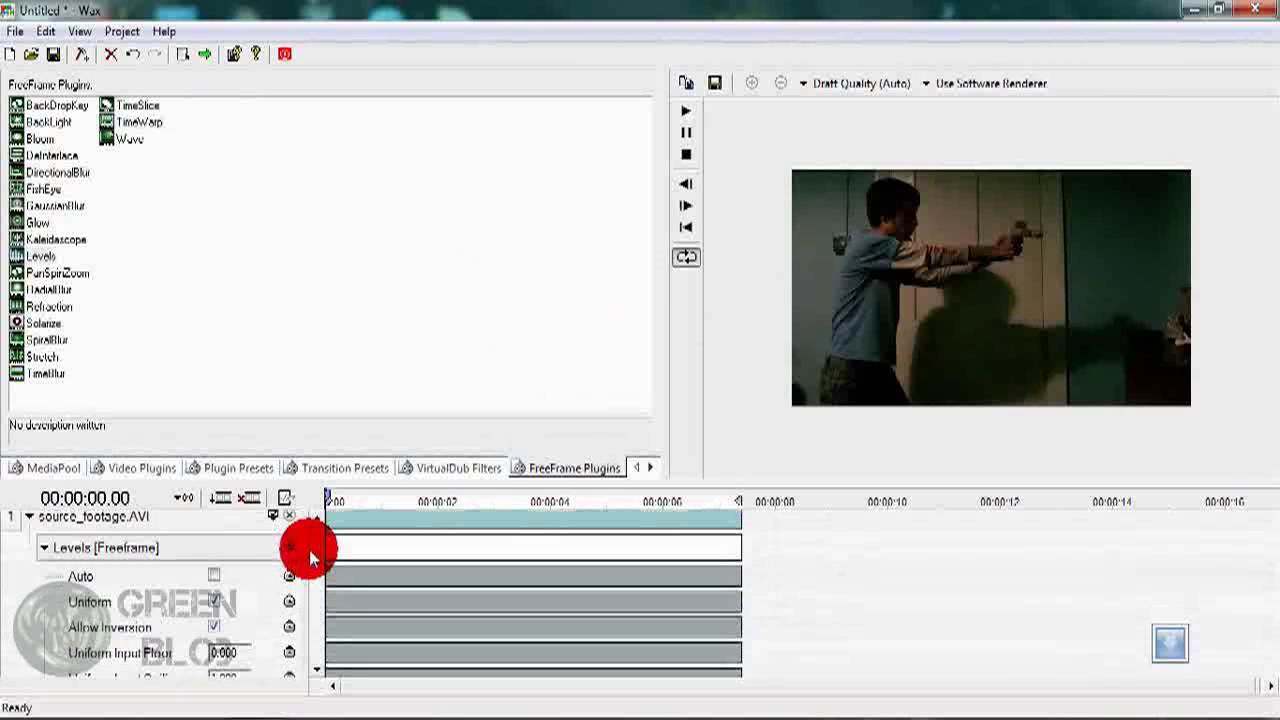
click(214, 576)
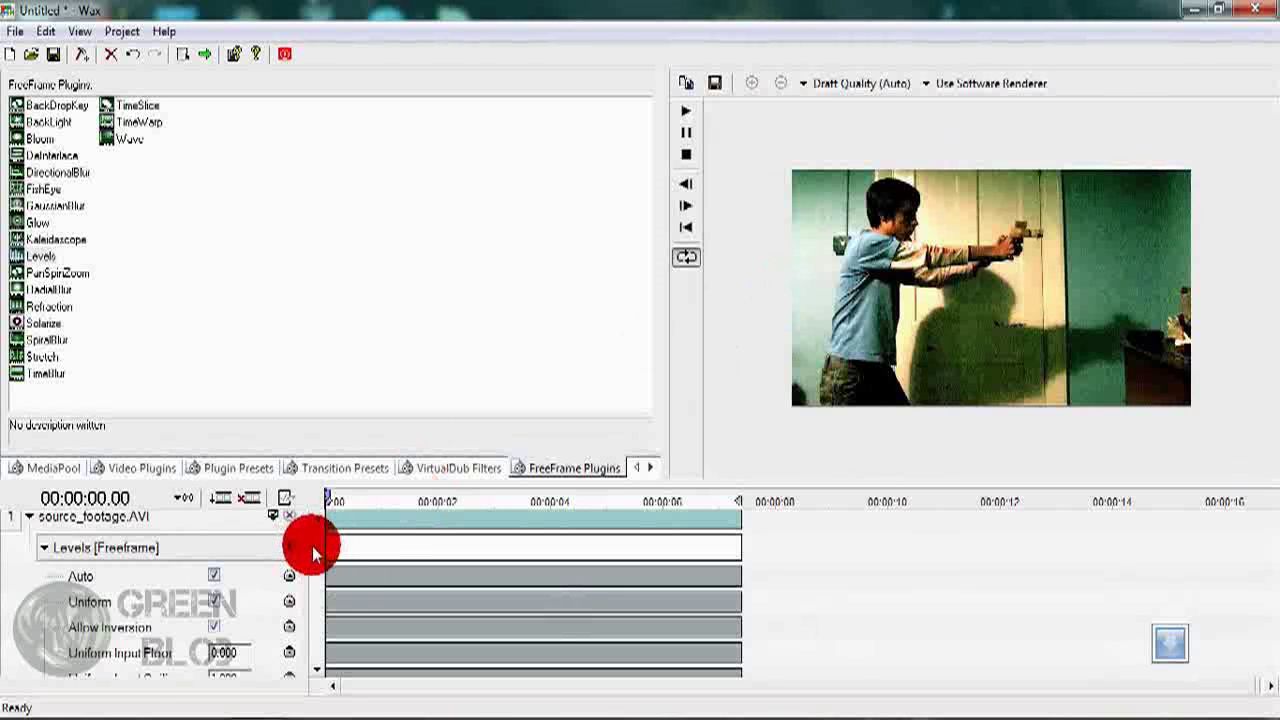
Set Levels Low Percentile to 0.511 and High Percentile to about 0.87.
scroll(312, 546, down, 2)
scroll(305, 556, up, 1)
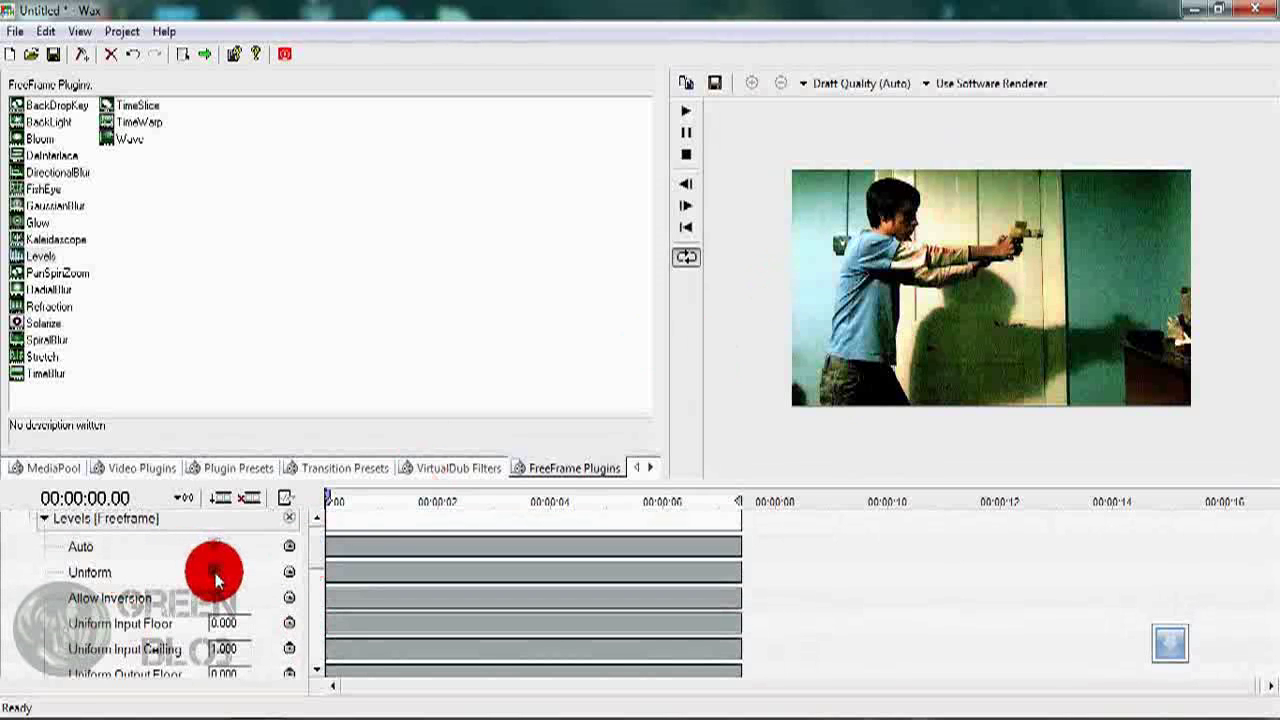
scroll(309, 562, down, 12)
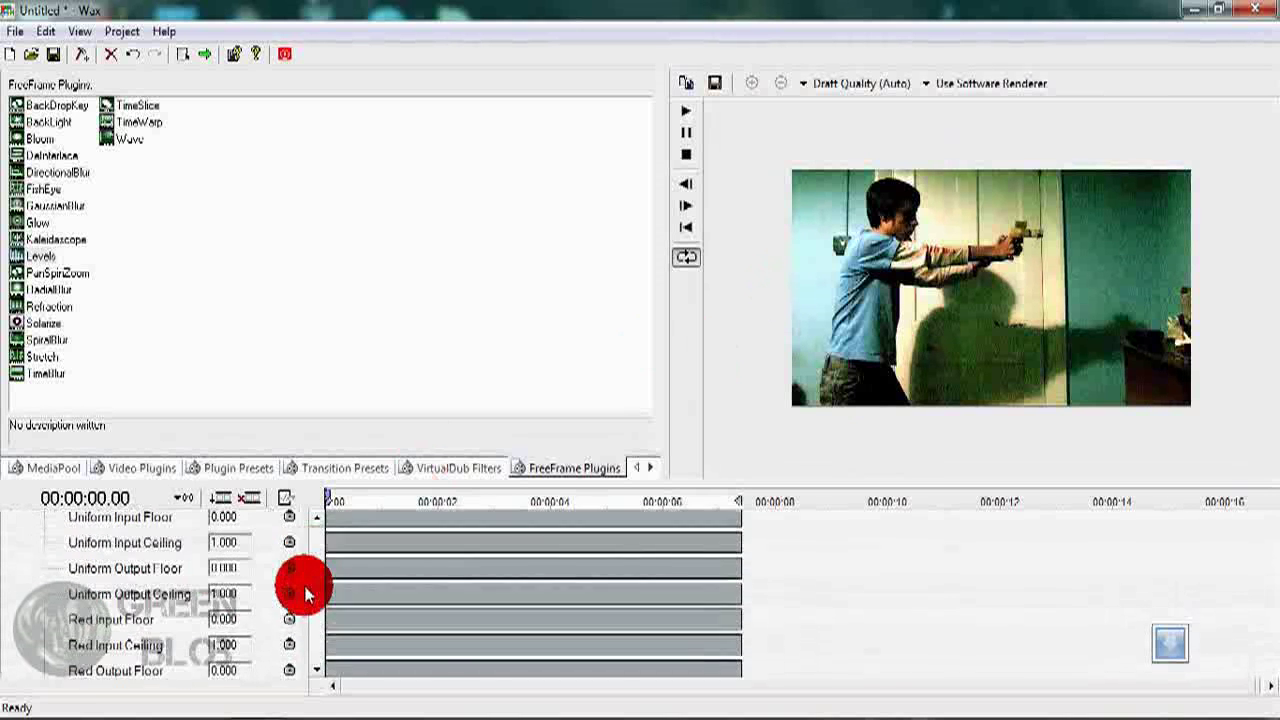
scroll(303, 632, down, 6)
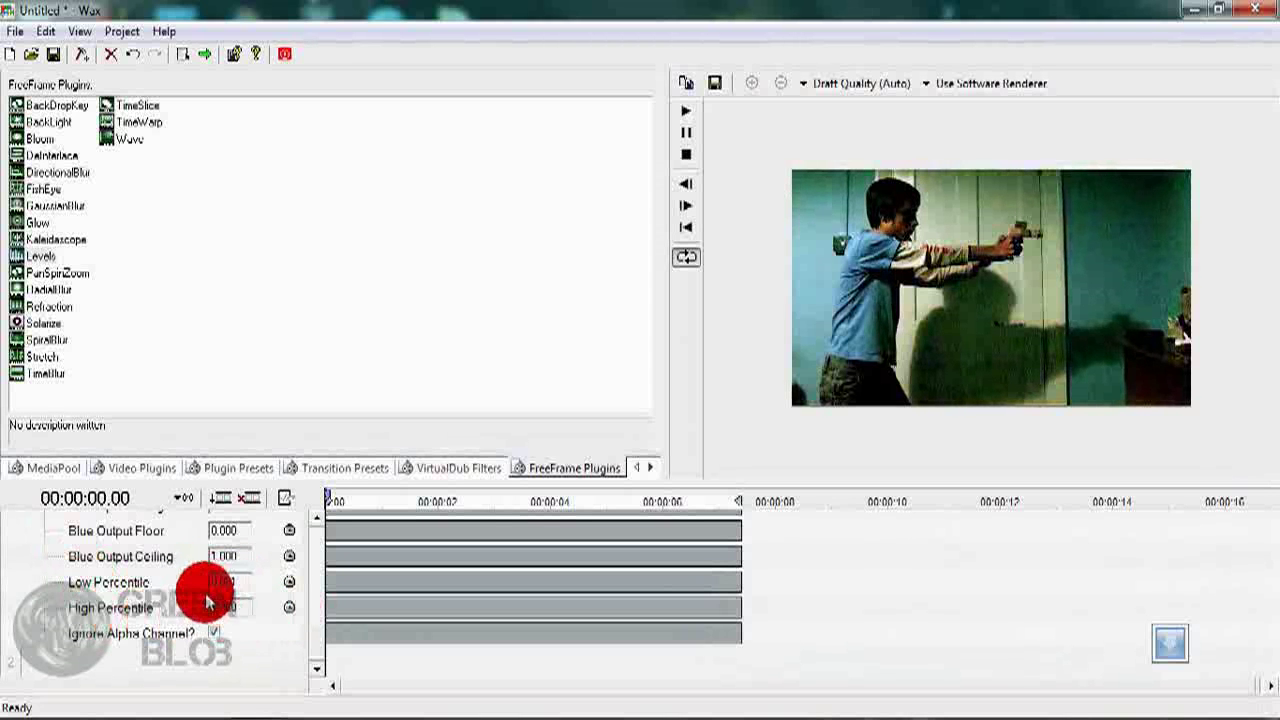
drag(228, 592, 423, 591)
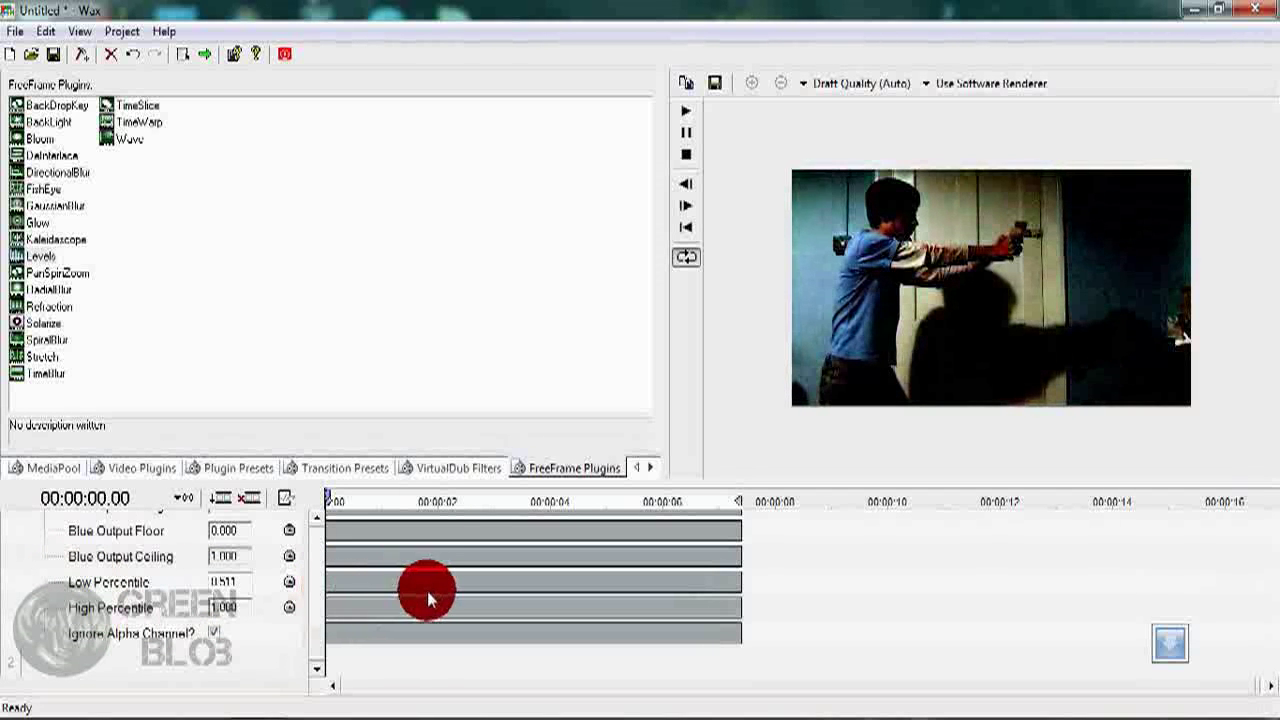
drag(230, 612, 171, 634)
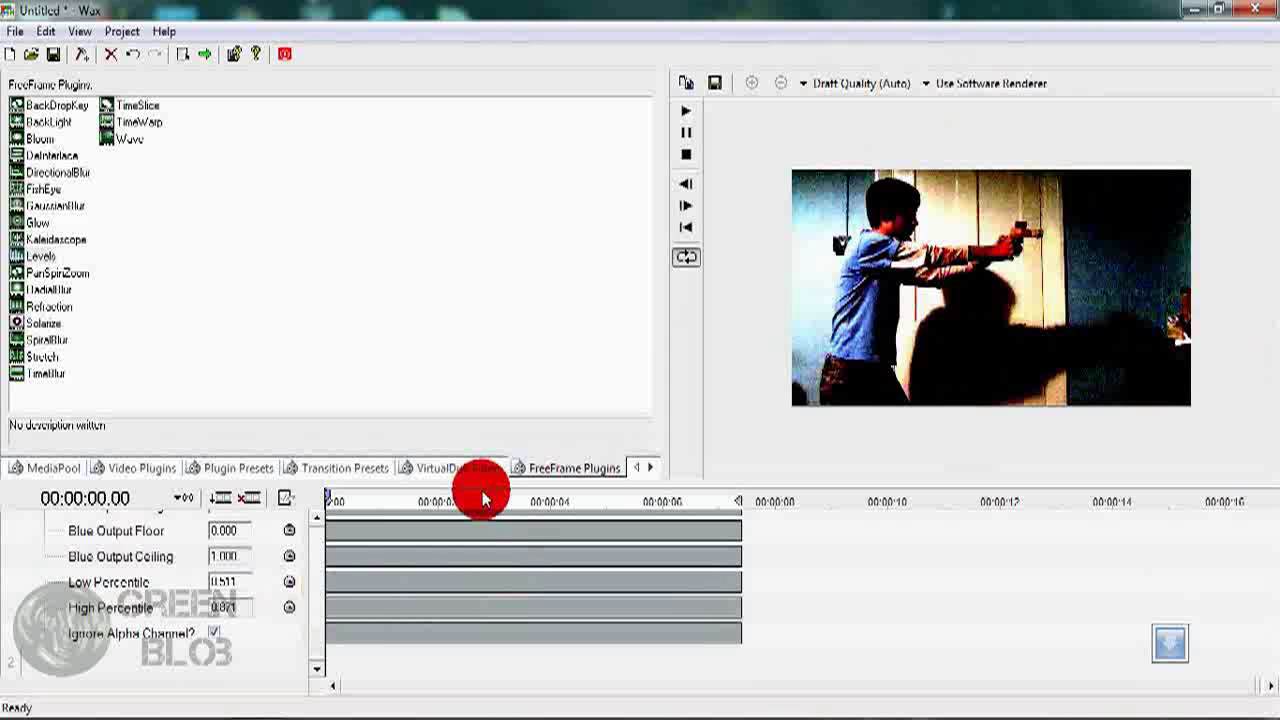
Raise the Levels Blue Output Floor to 0.110 to give the footage a yellow-green cast.
scroll(322, 600, up, 5)
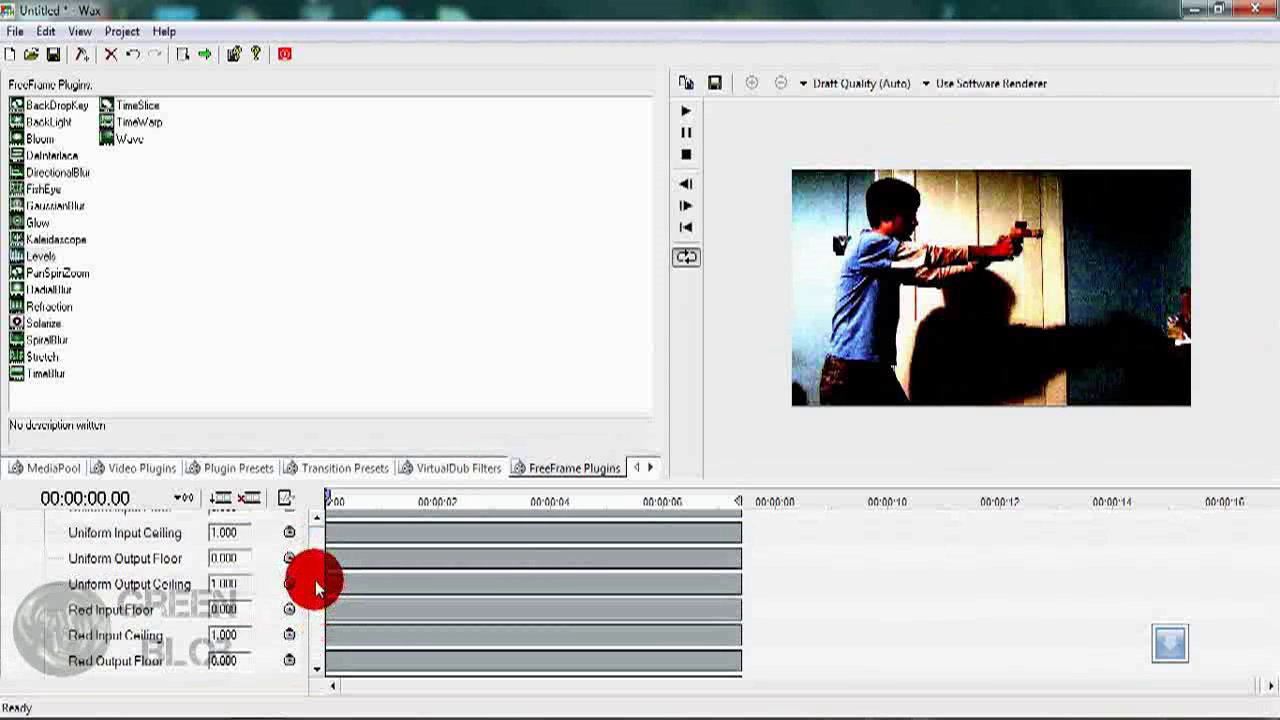
scroll(320, 605, down, 5)
scroll(312, 612, up, 1)
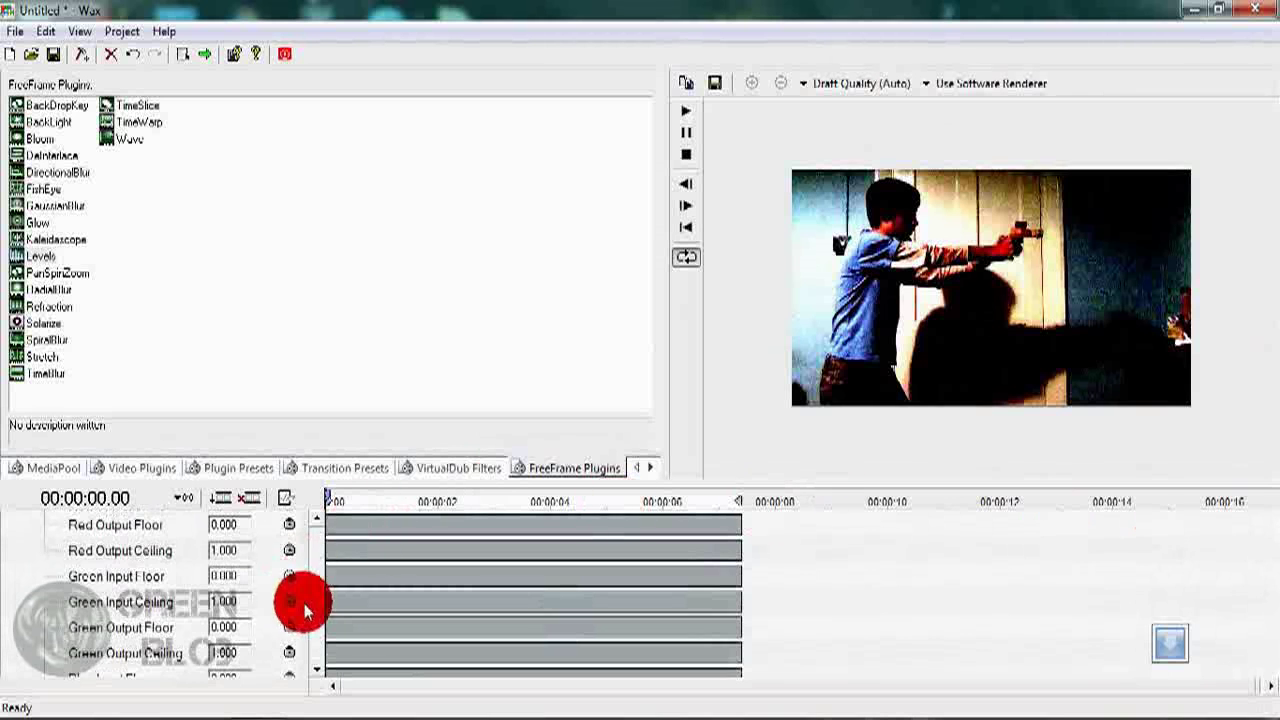
scroll(314, 605, down, 3)
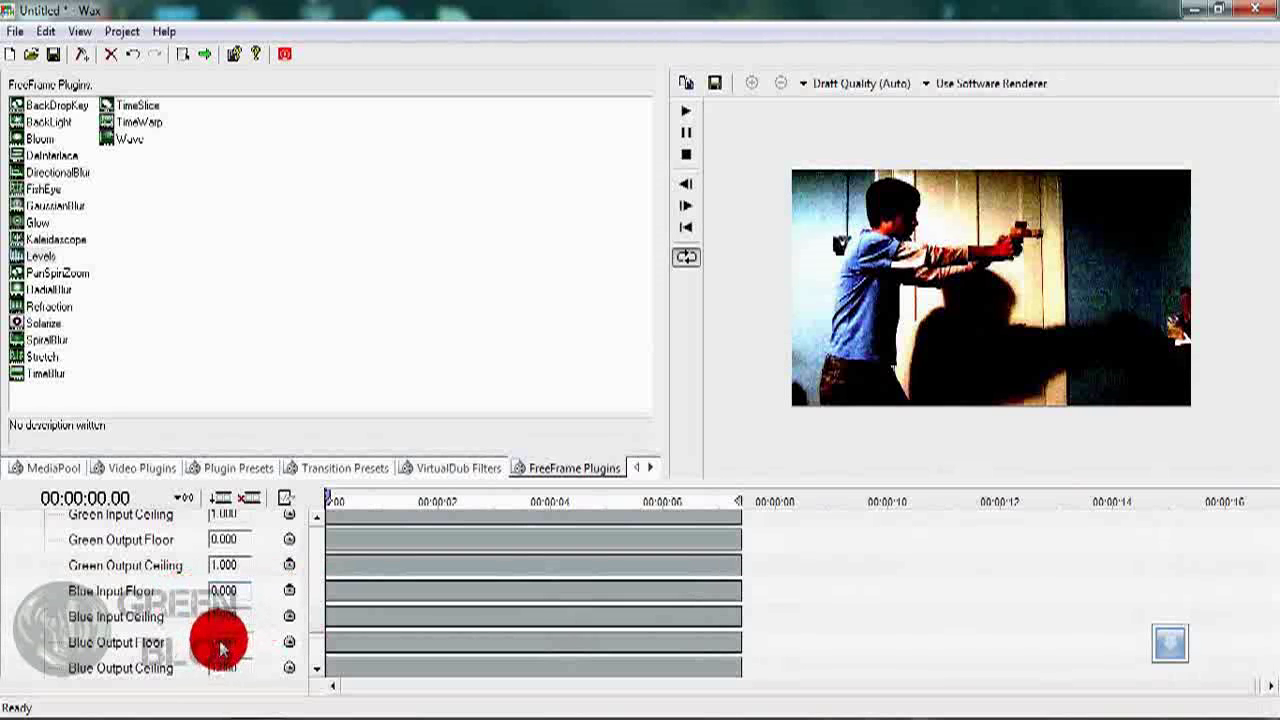
drag(222, 648, 316, 628)
Collapse the Levels [Freeframe] parameters and preview source_footage.AVI a couple of seconds in.
scroll(316, 628, up, 5)
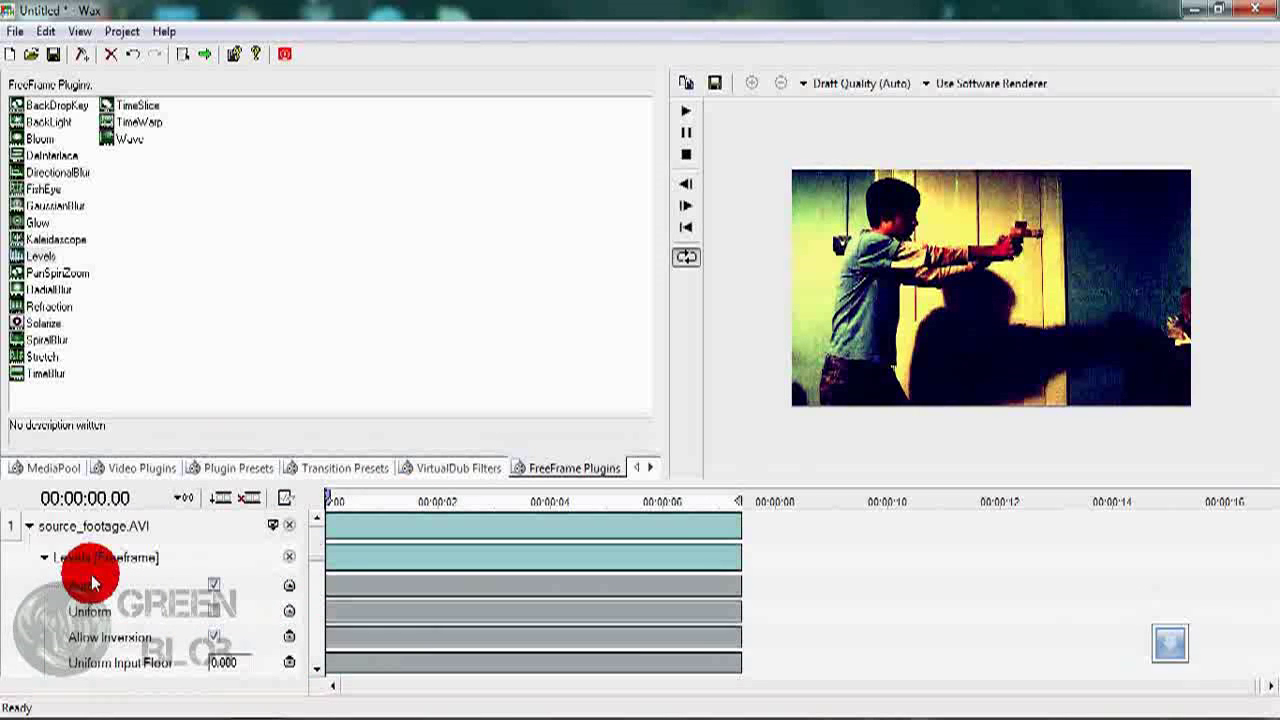
click(42, 556)
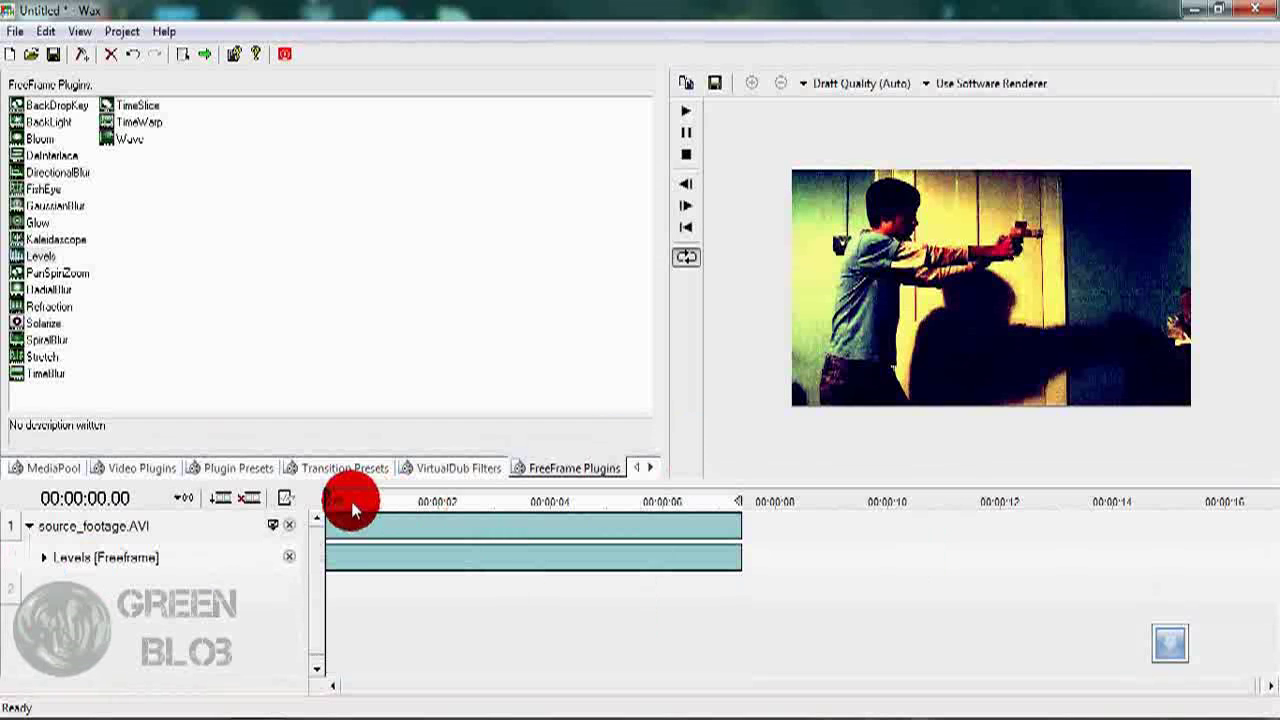
drag(351, 501, 92, 180)
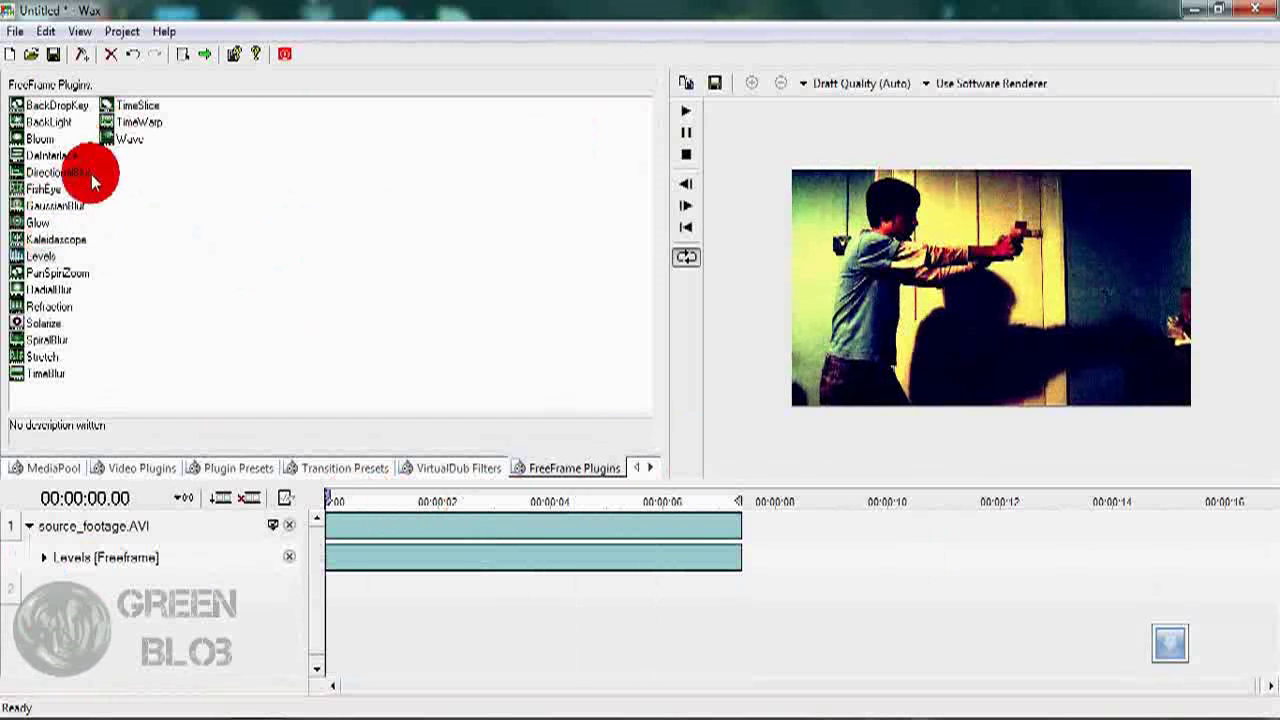